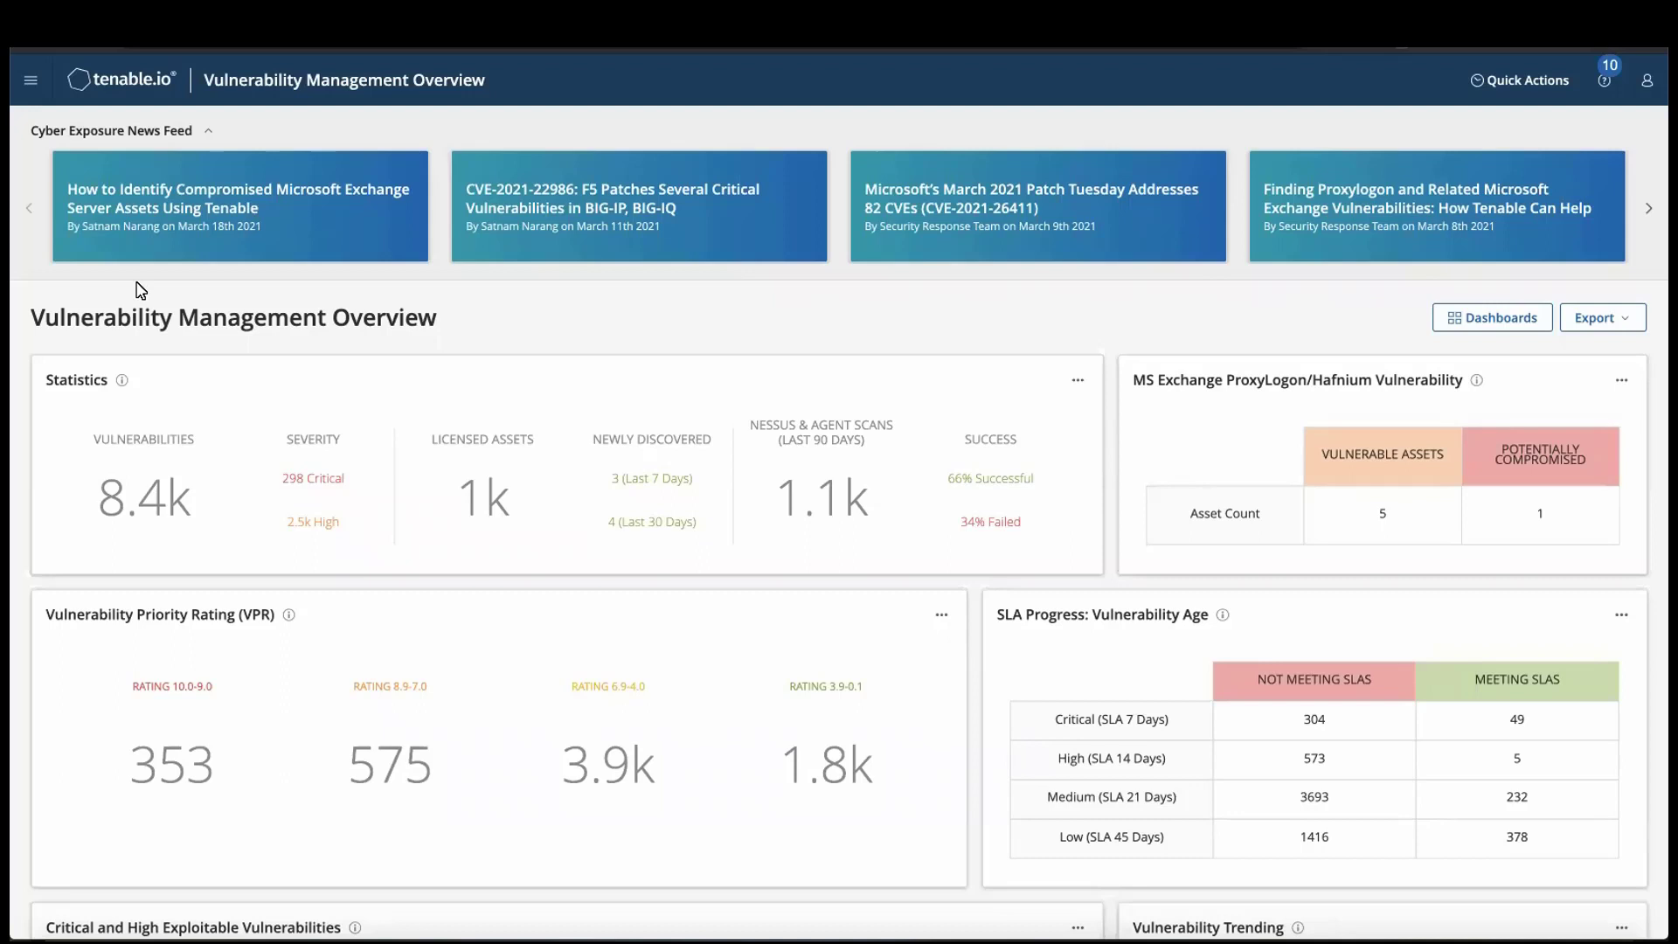
- From Scans, create a new scan using the ProxyLogon : MS Exchange tactical template
click(33, 83)
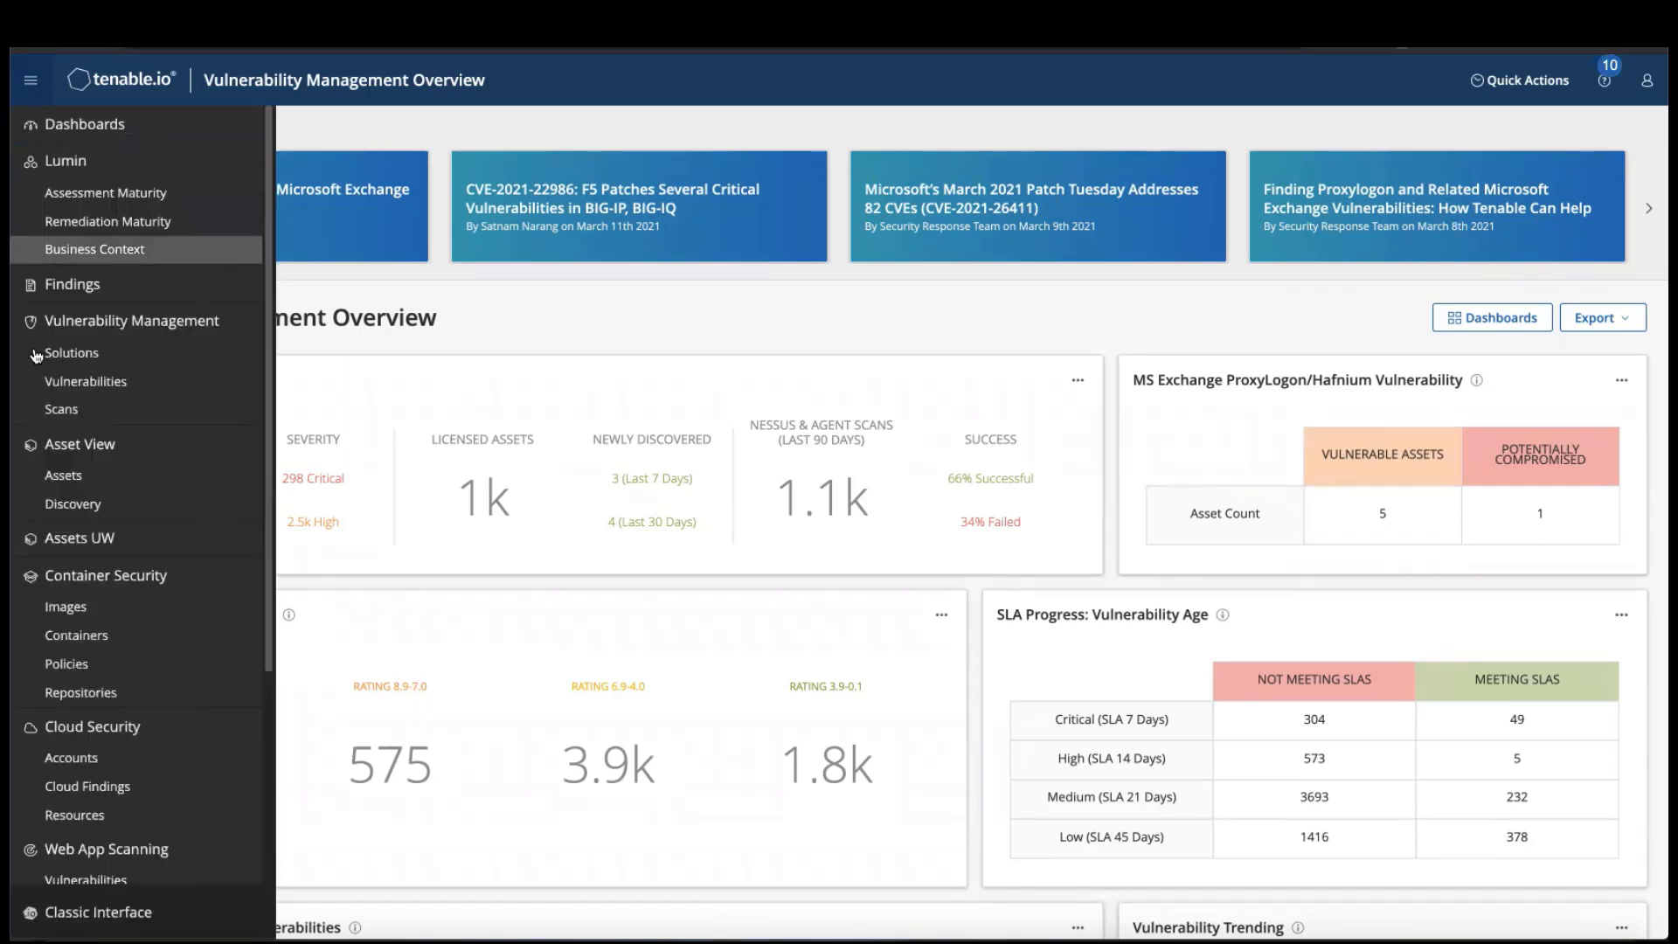
click(57, 406)
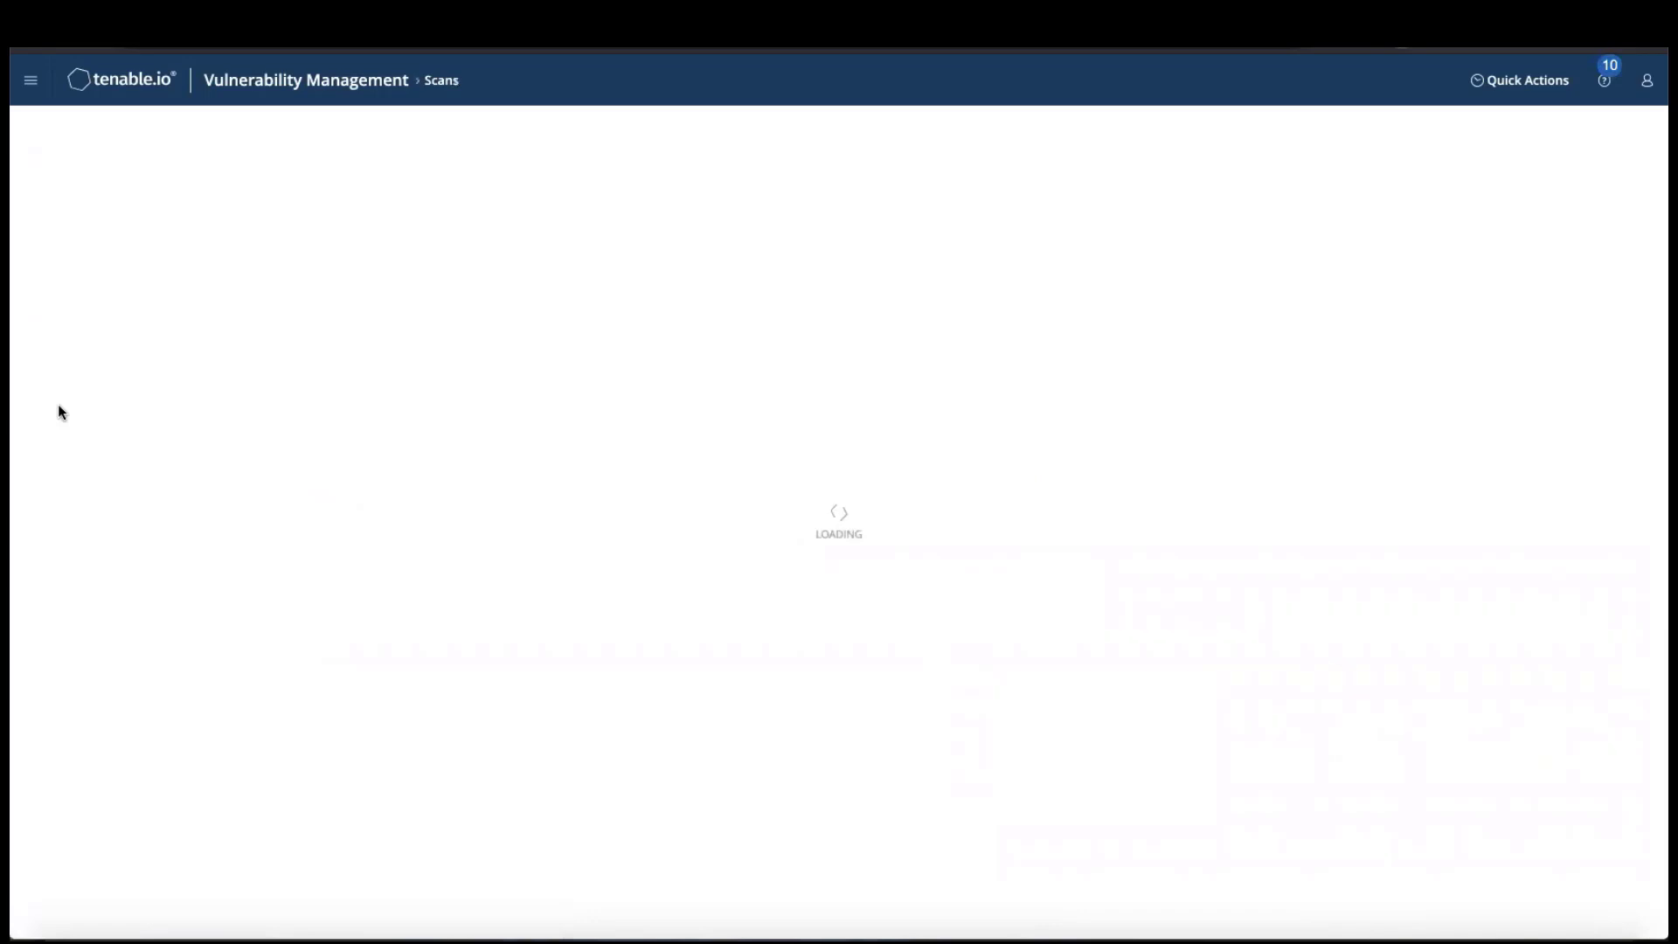
click(1583, 148)
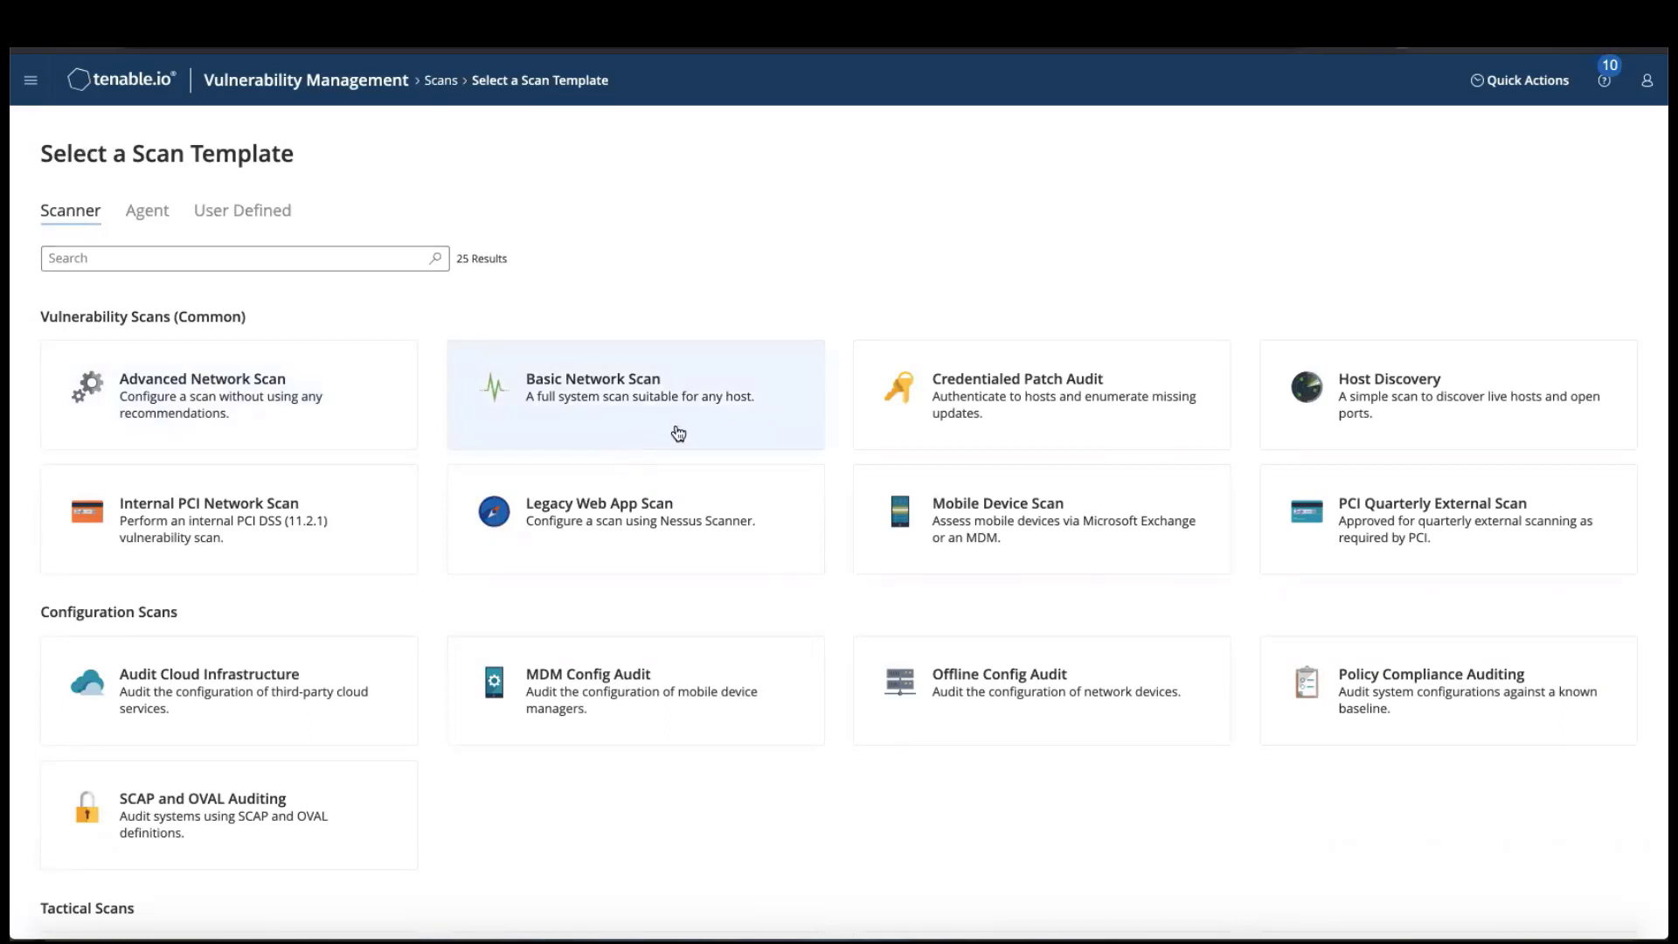
scroll(792, 705, down, 3)
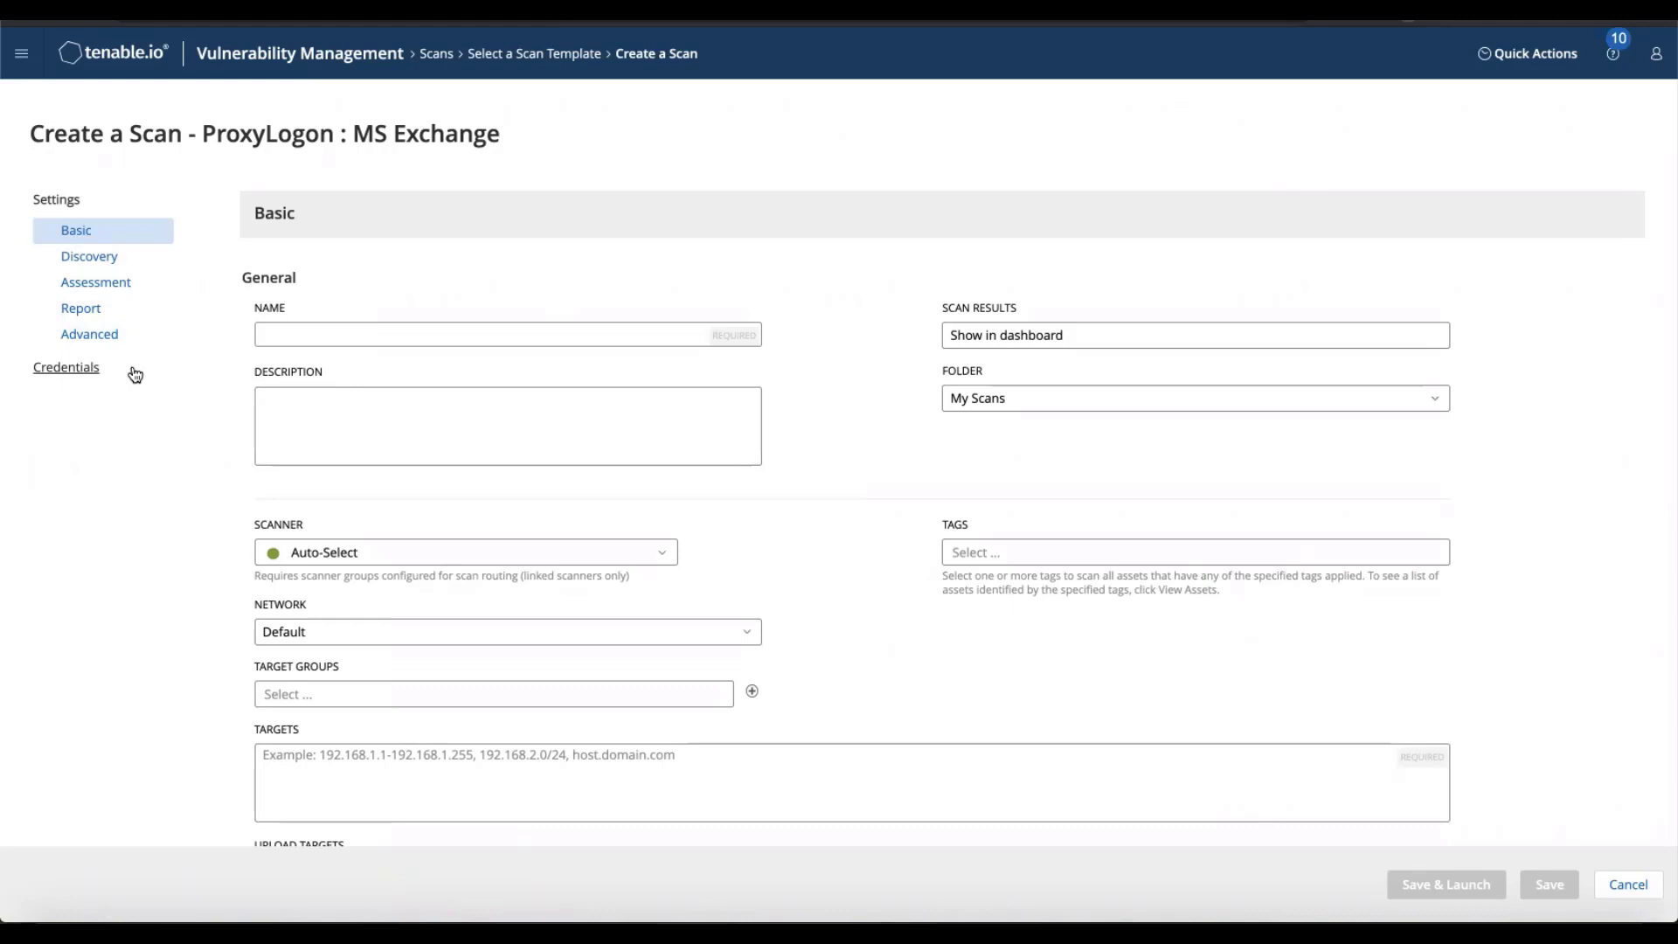
- Name the scan 'Proylogon' and choose Demo Scanner as its scanner
click(325, 339)
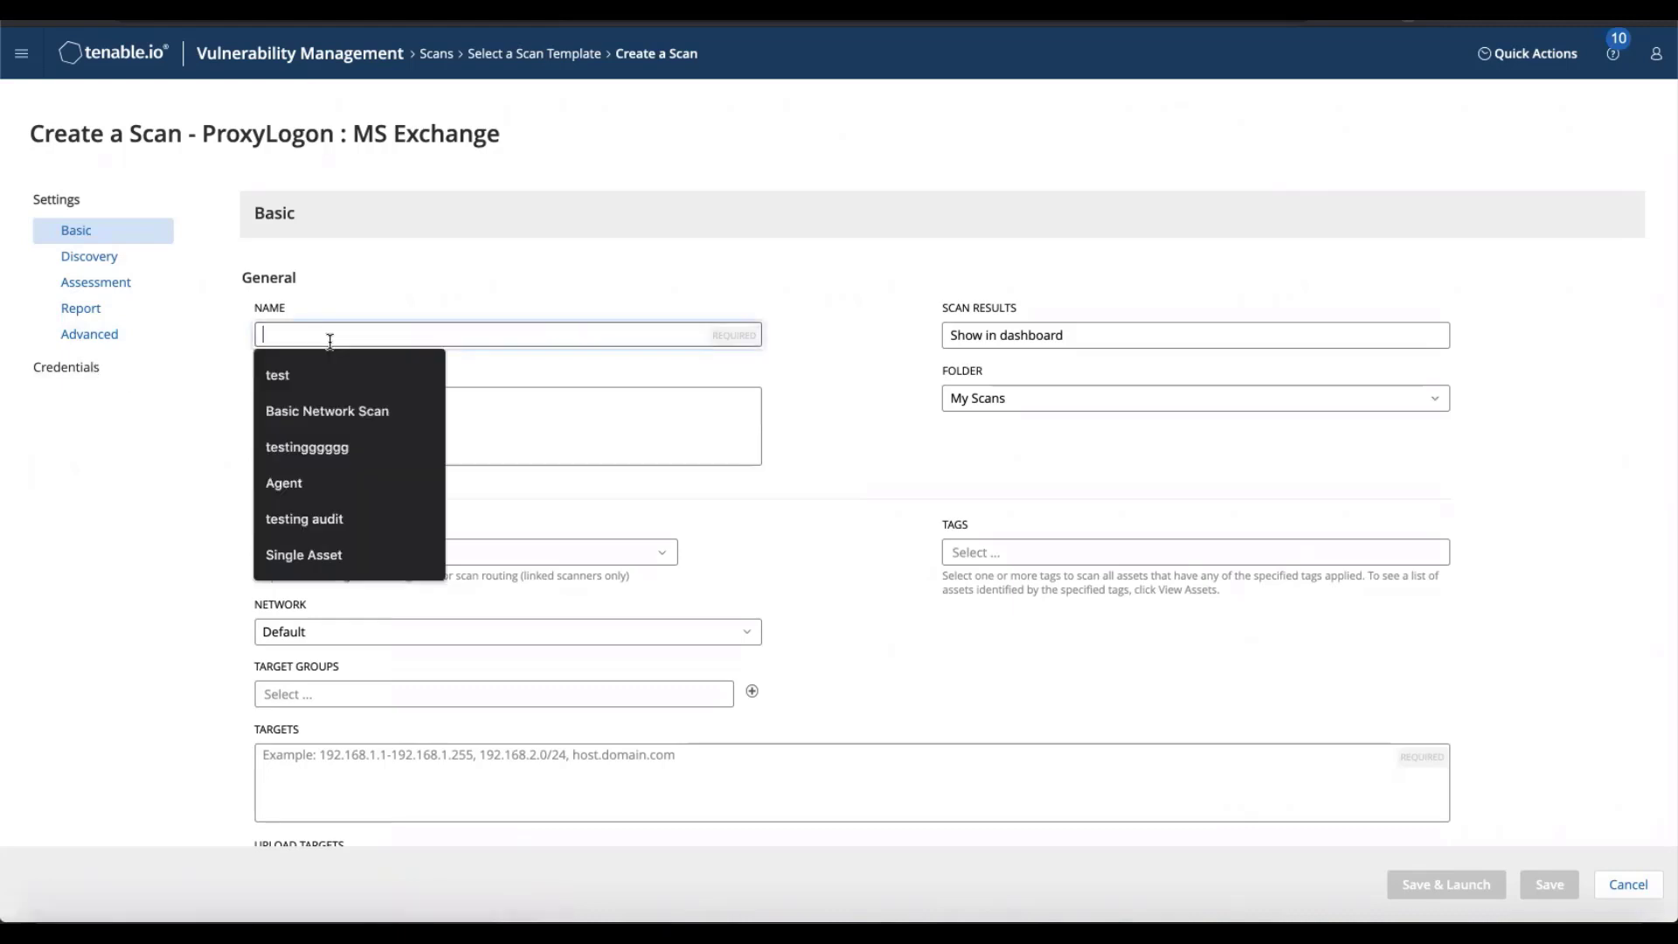
text(Proyl)
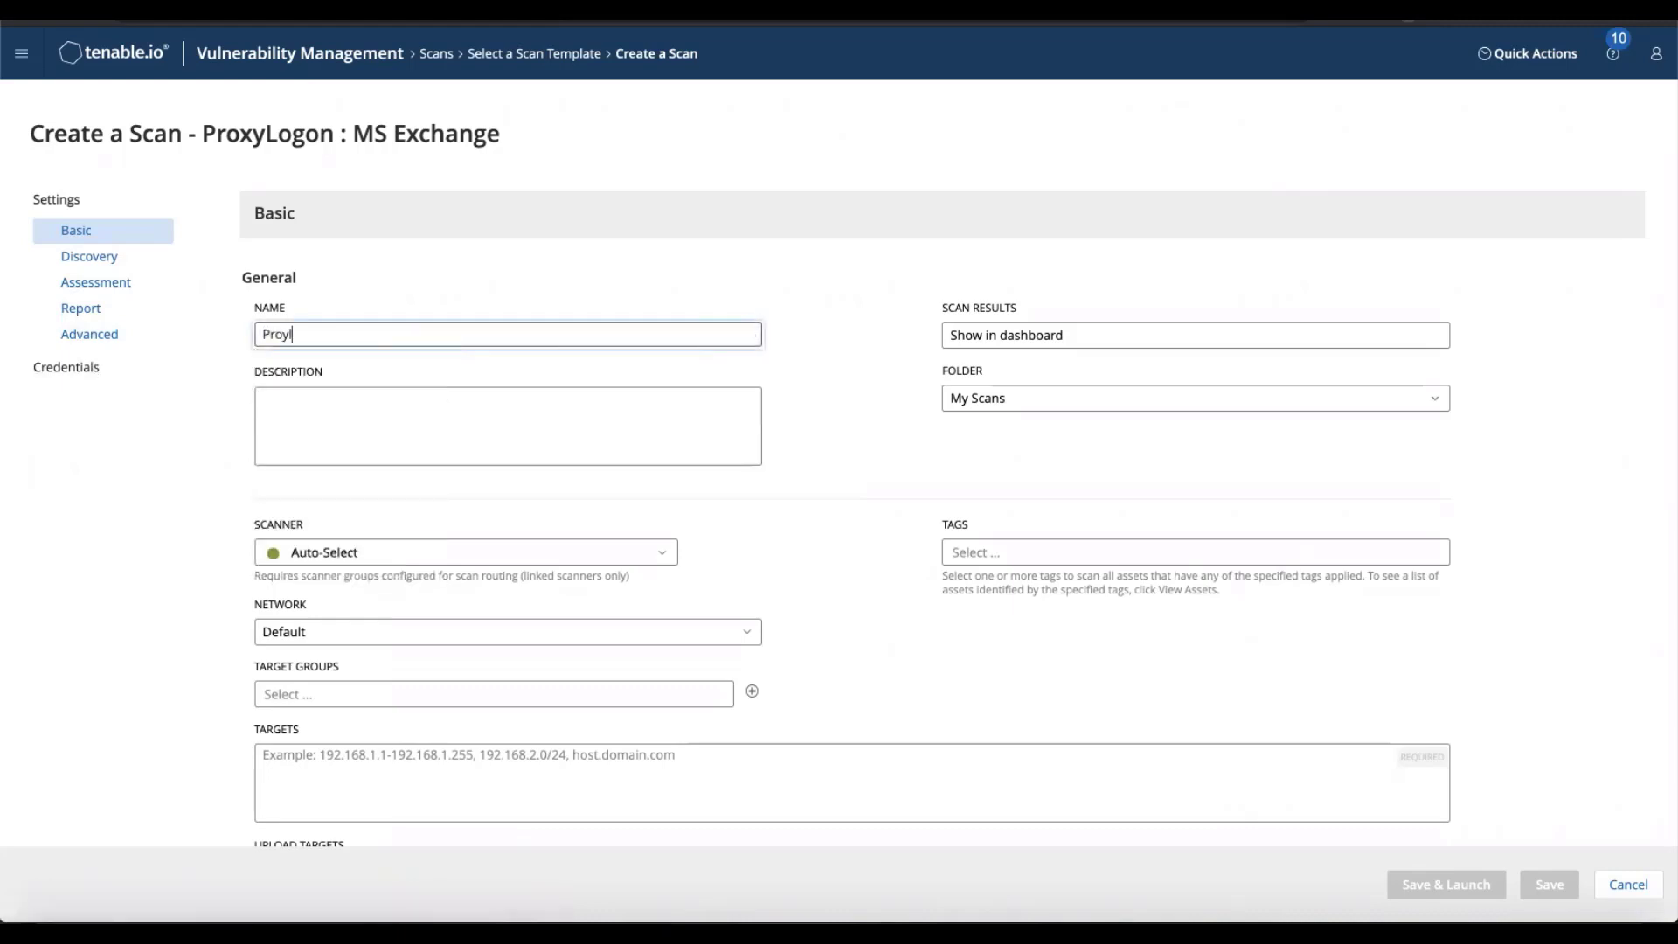
text(ogon)
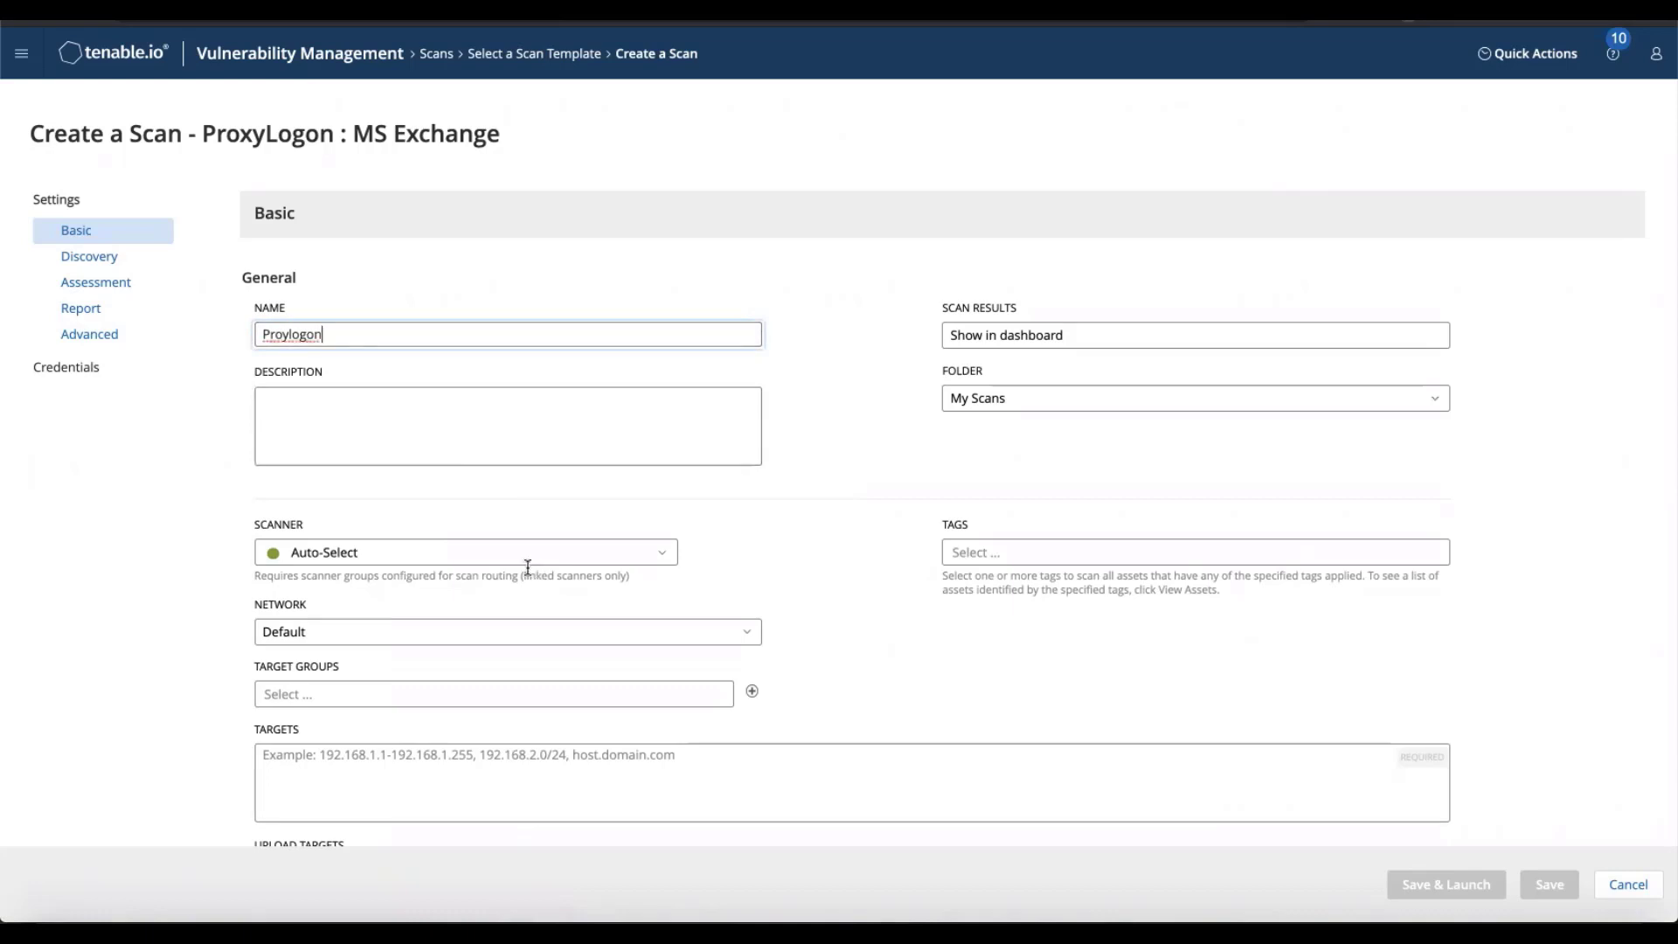
click(522, 557)
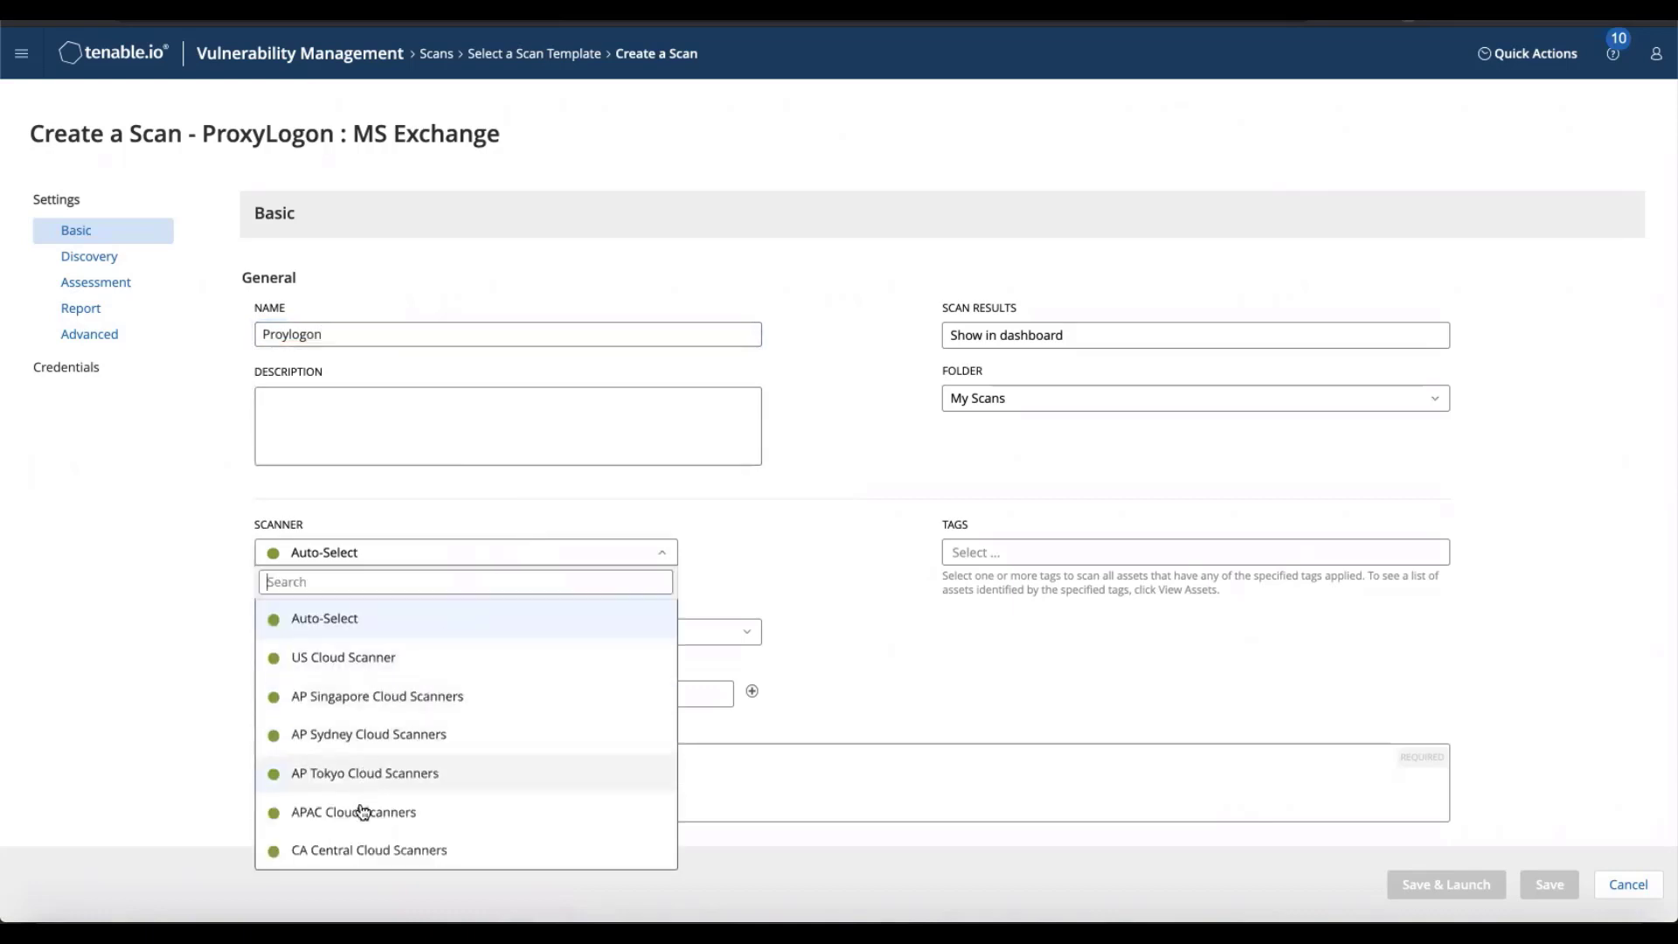
scroll(361, 786, down, 3)
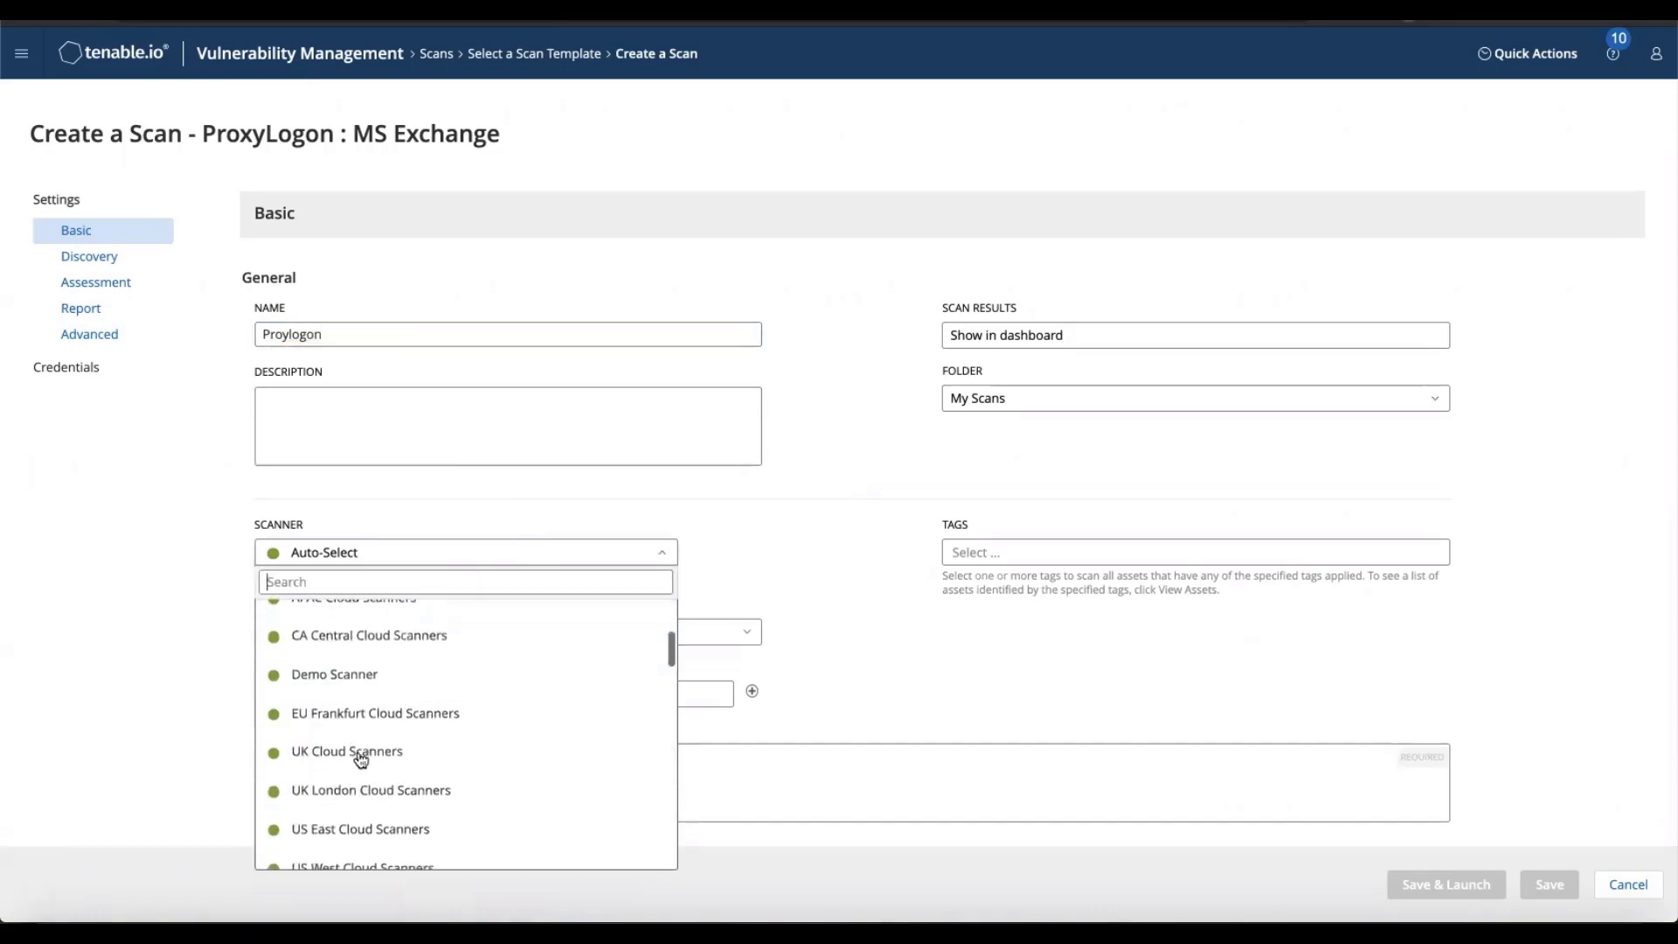
click(341, 676)
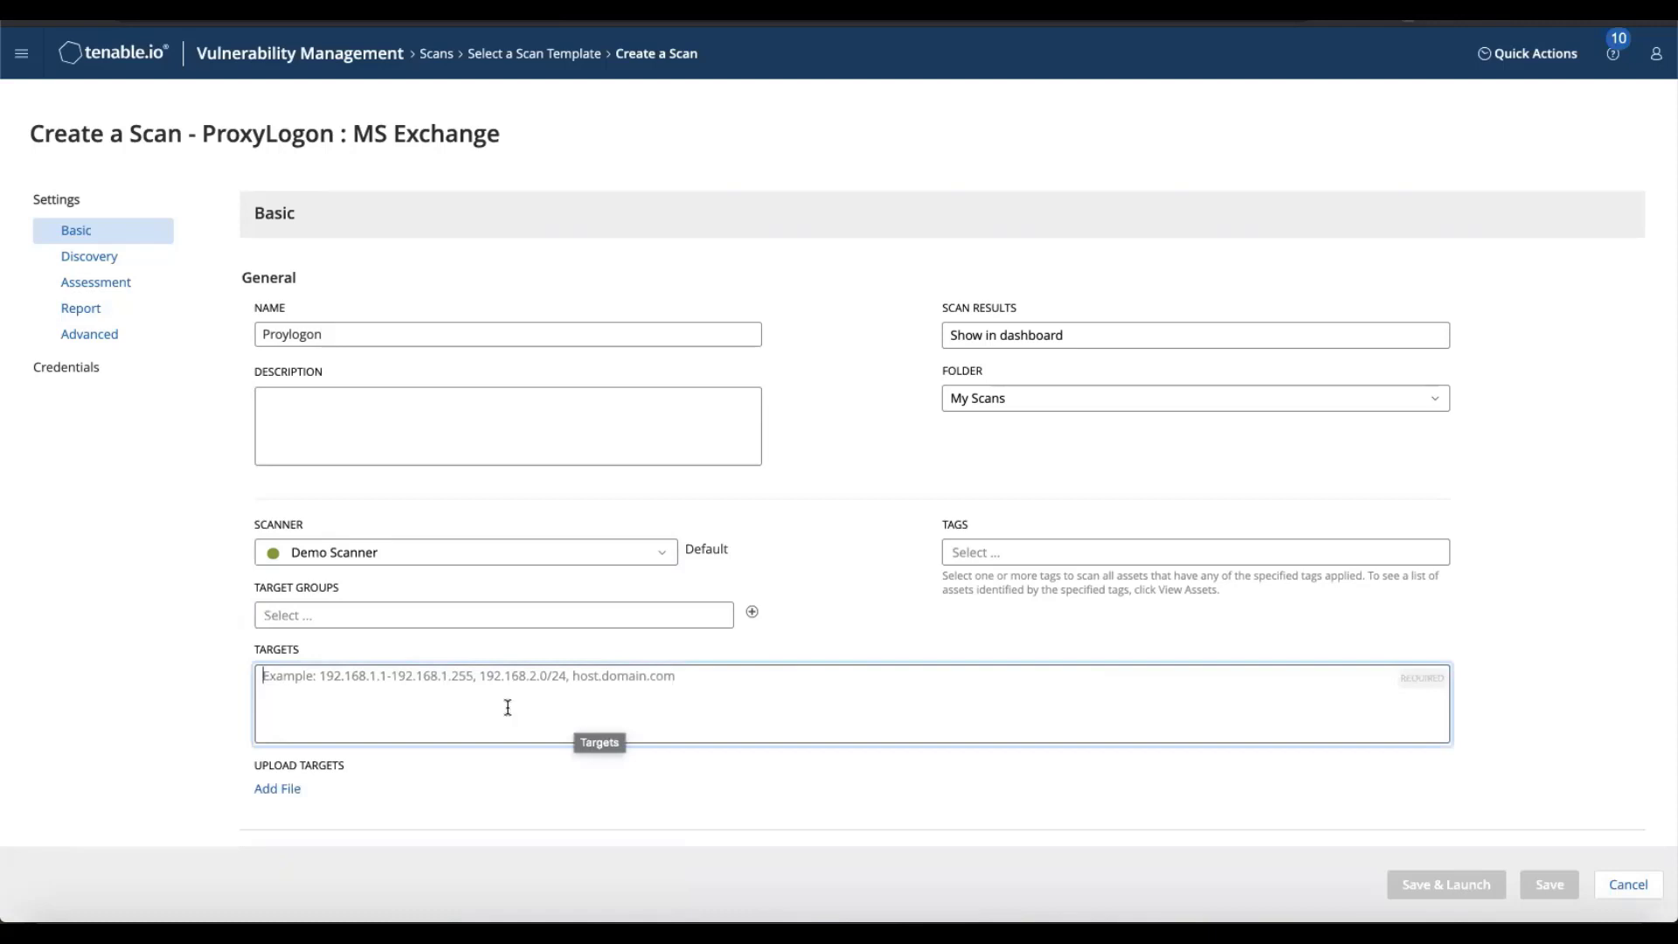
- Start adding Windows host credentials, then cancel the credential panel and the scan
click(69, 372)
click(373, 302)
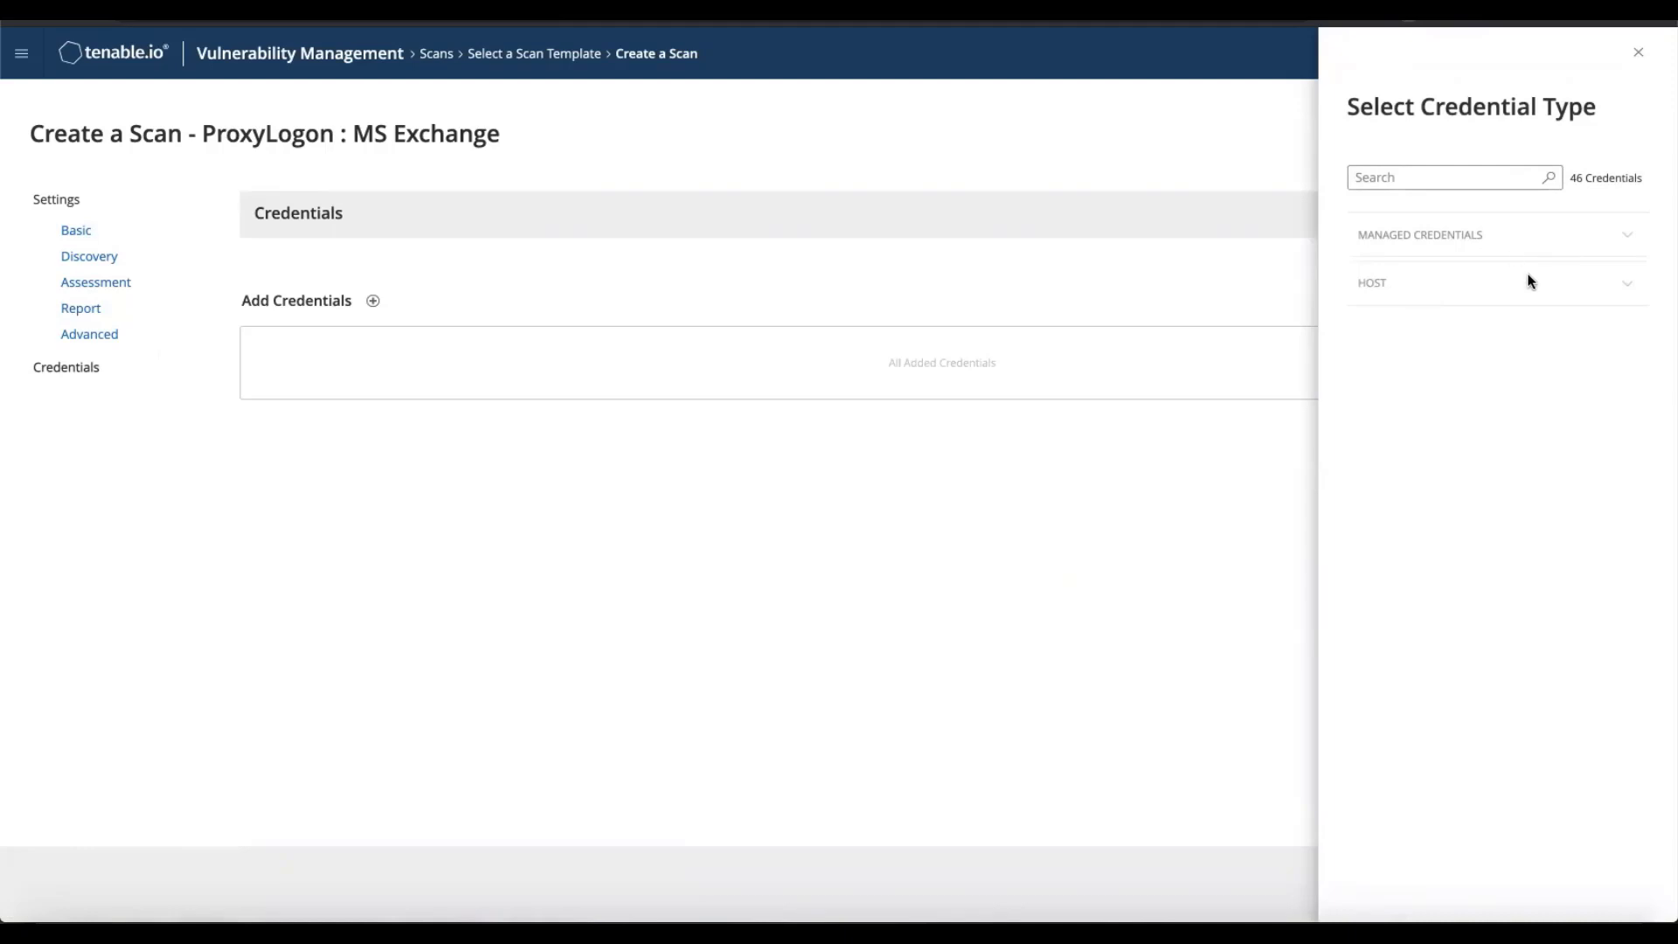
click(1621, 282)
click(1395, 328)
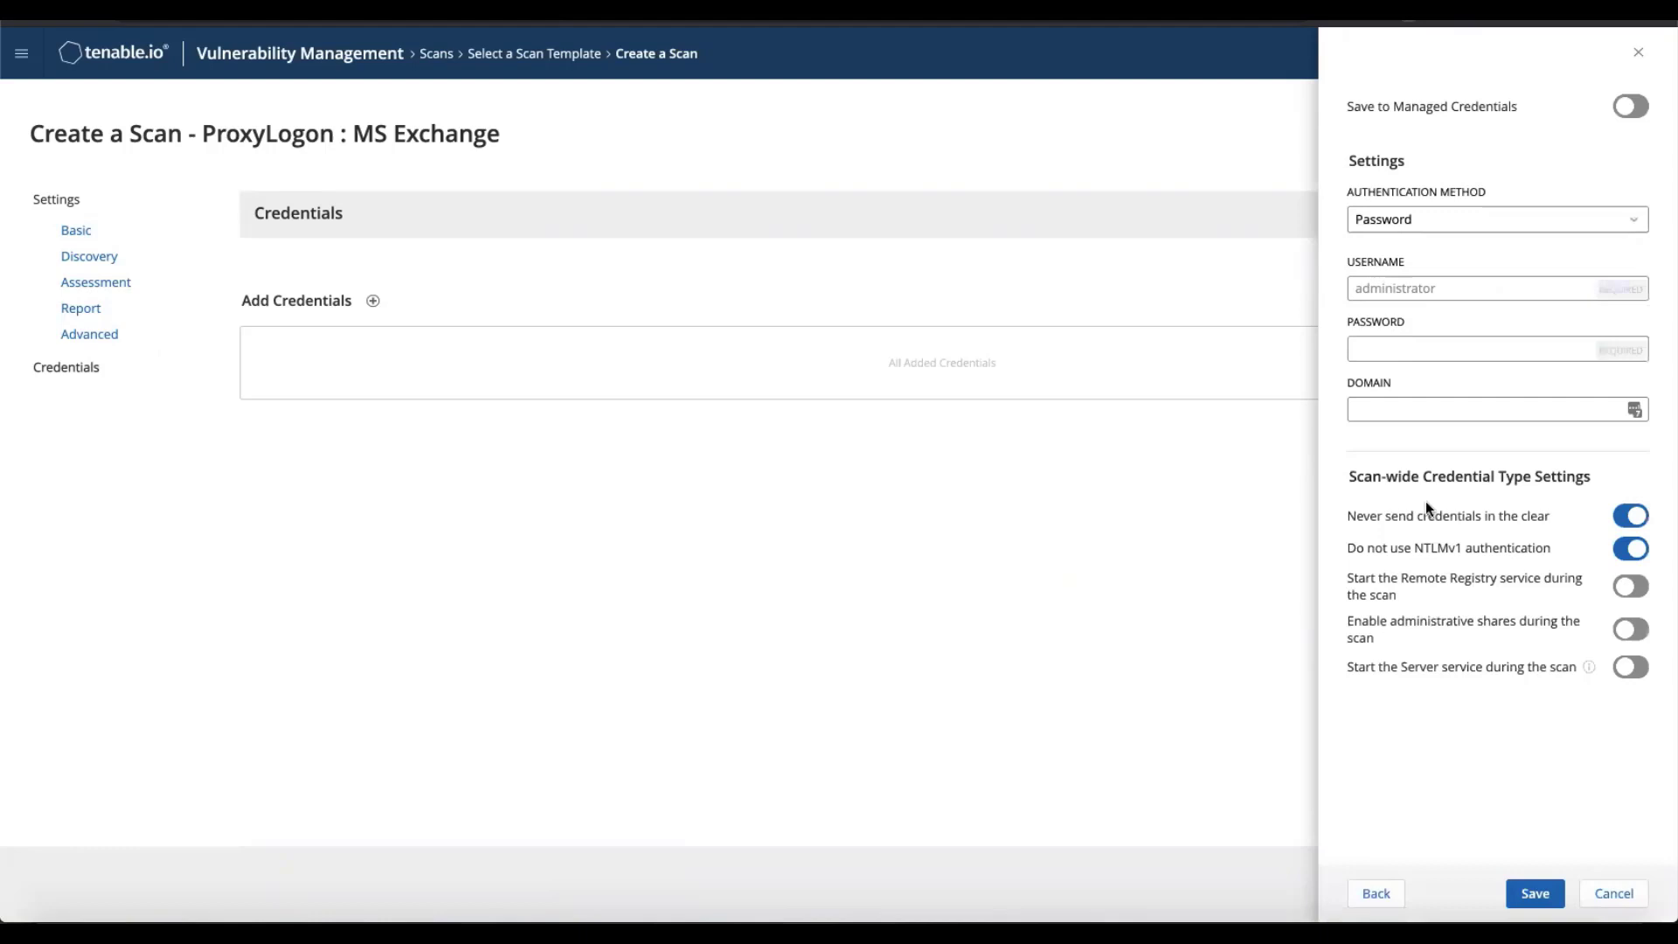
click(1606, 892)
click(1632, 888)
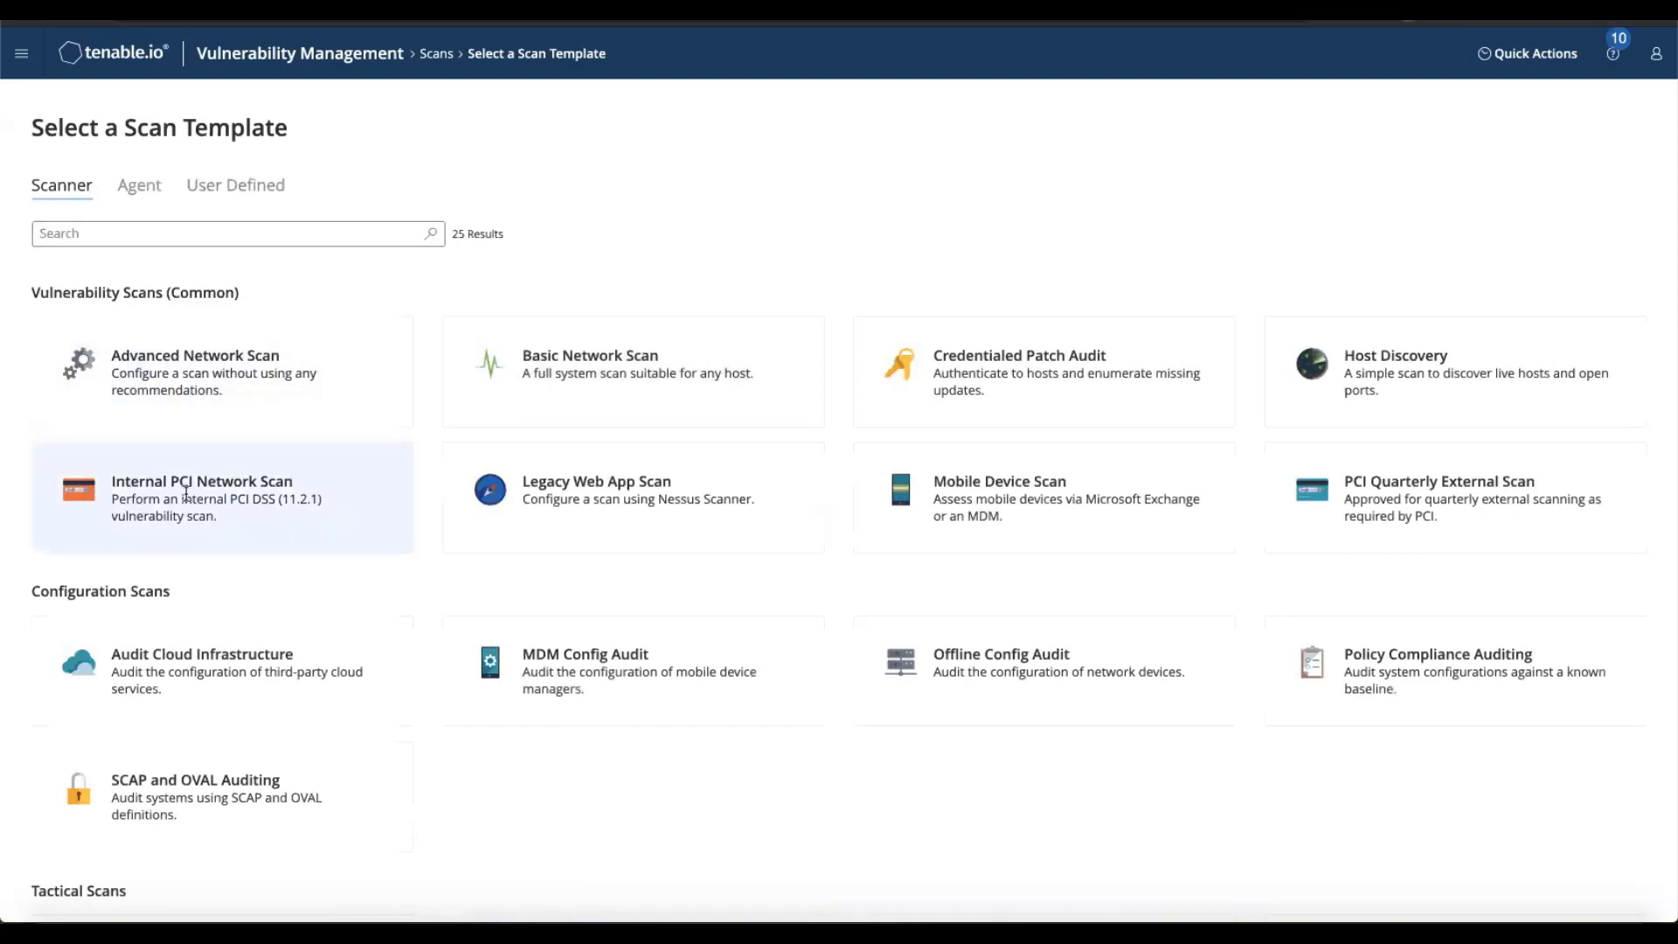
- Go to Dashboards to show the Vulnerability Management Overview with its ProxyLogon/Hafnium widget
click(20, 55)
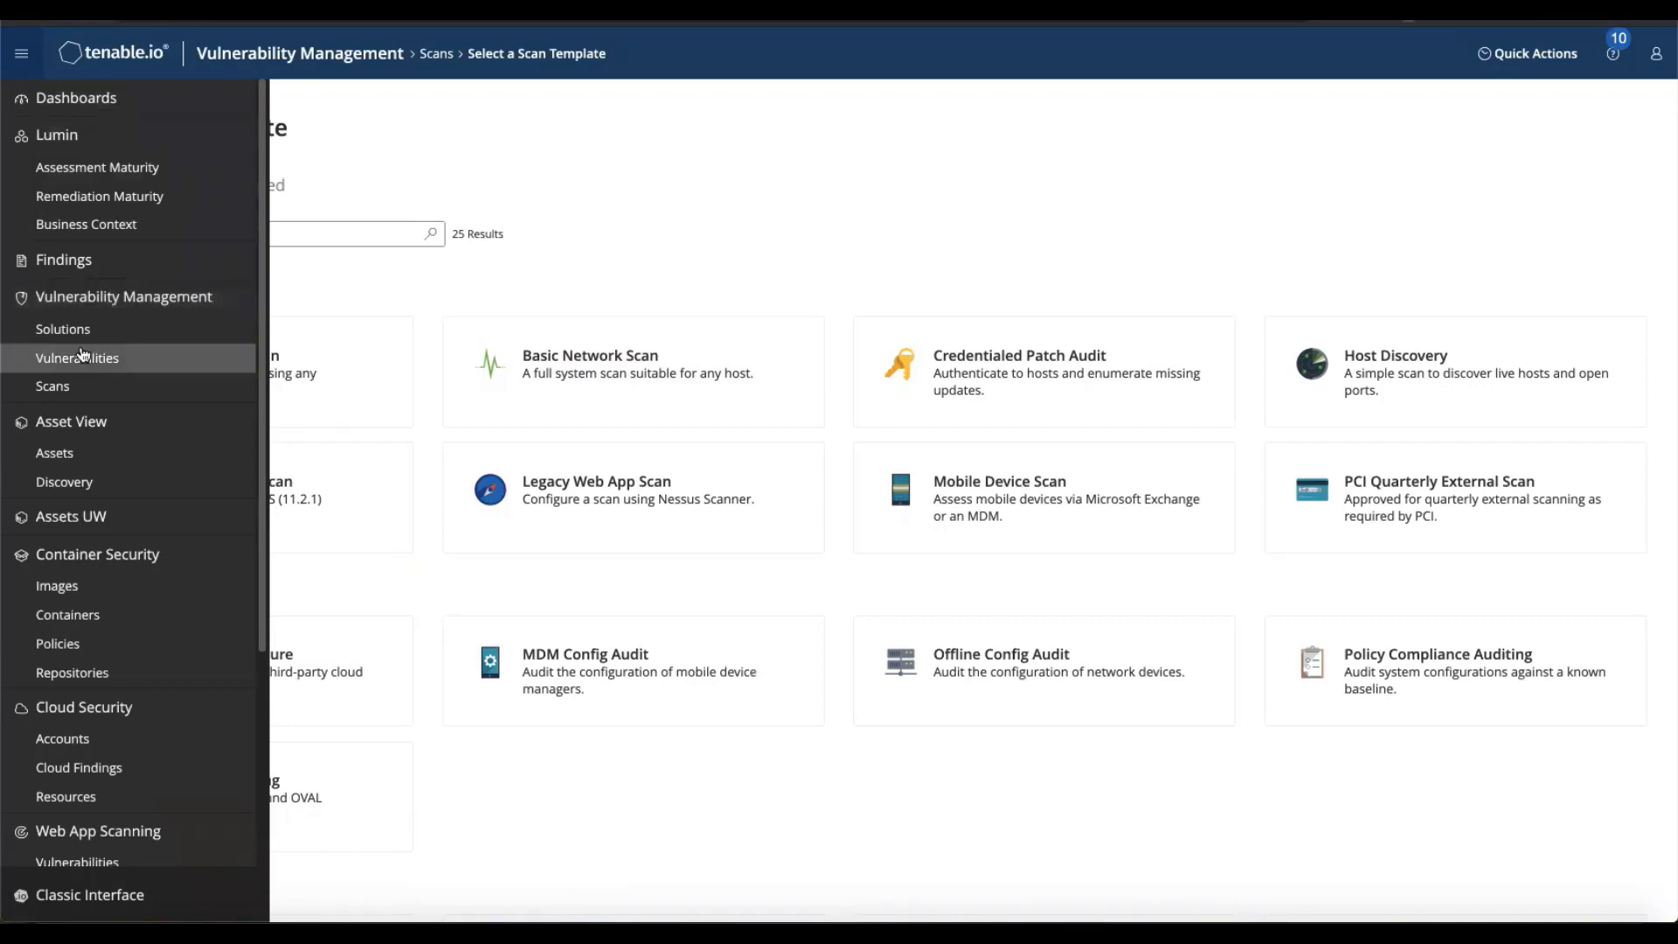
click(88, 297)
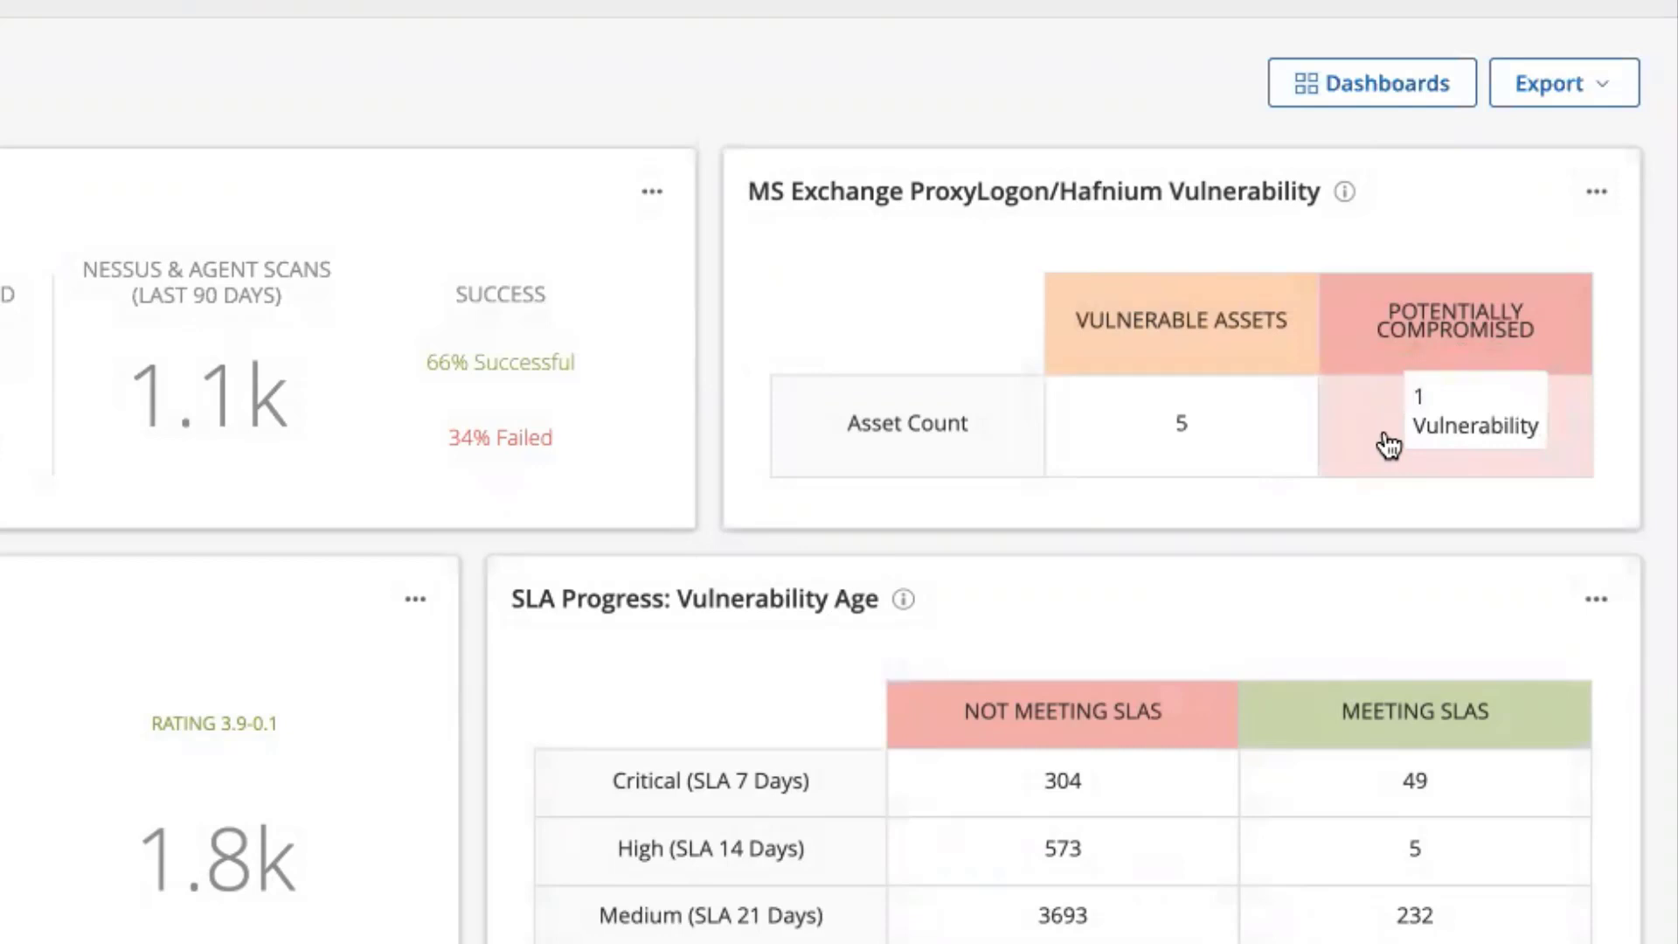
mouse_move(1190, 447)
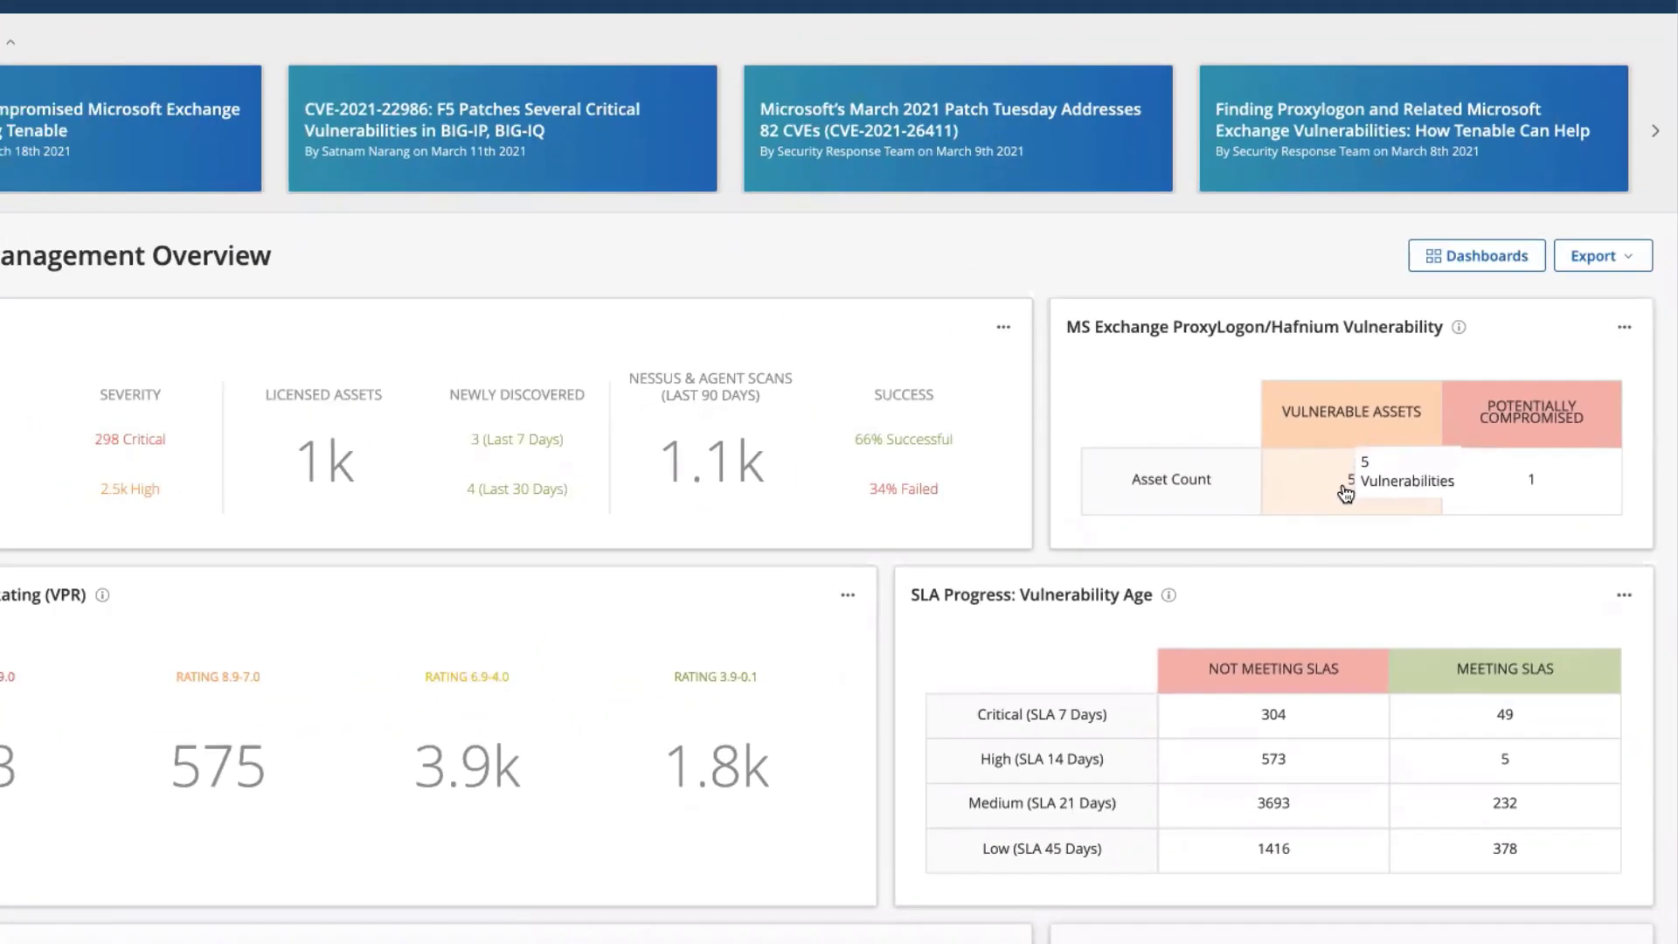
- Open the widget's 5 vulnerable assets and group their vulnerabilities by plugin
click(1169, 462)
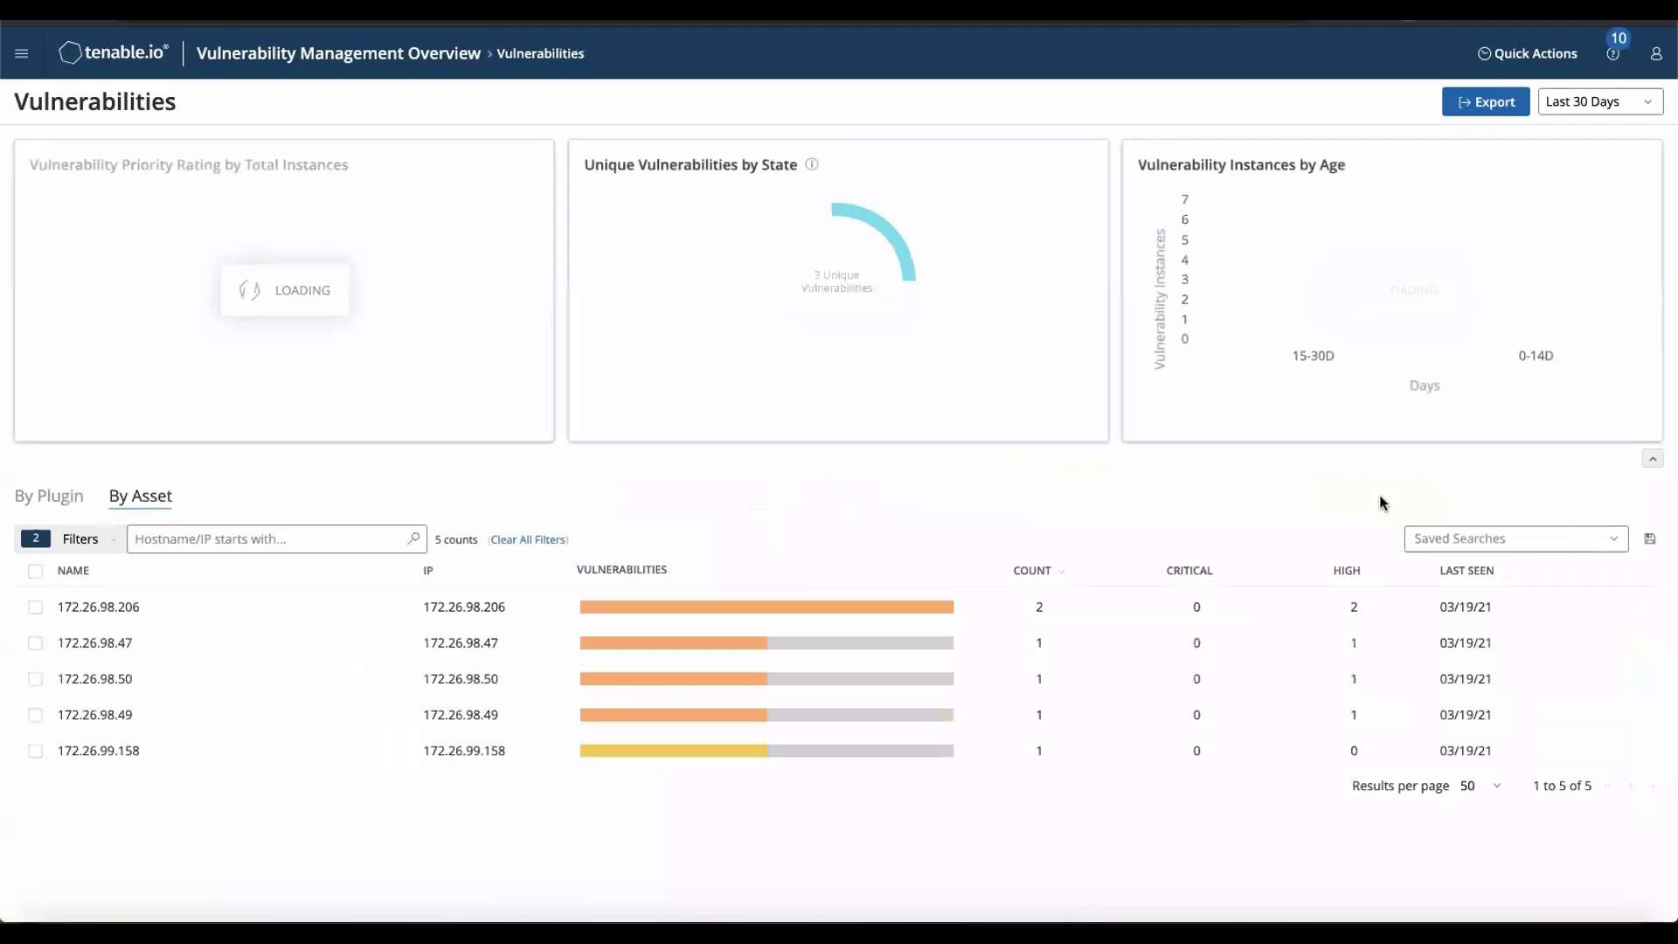
click(55, 495)
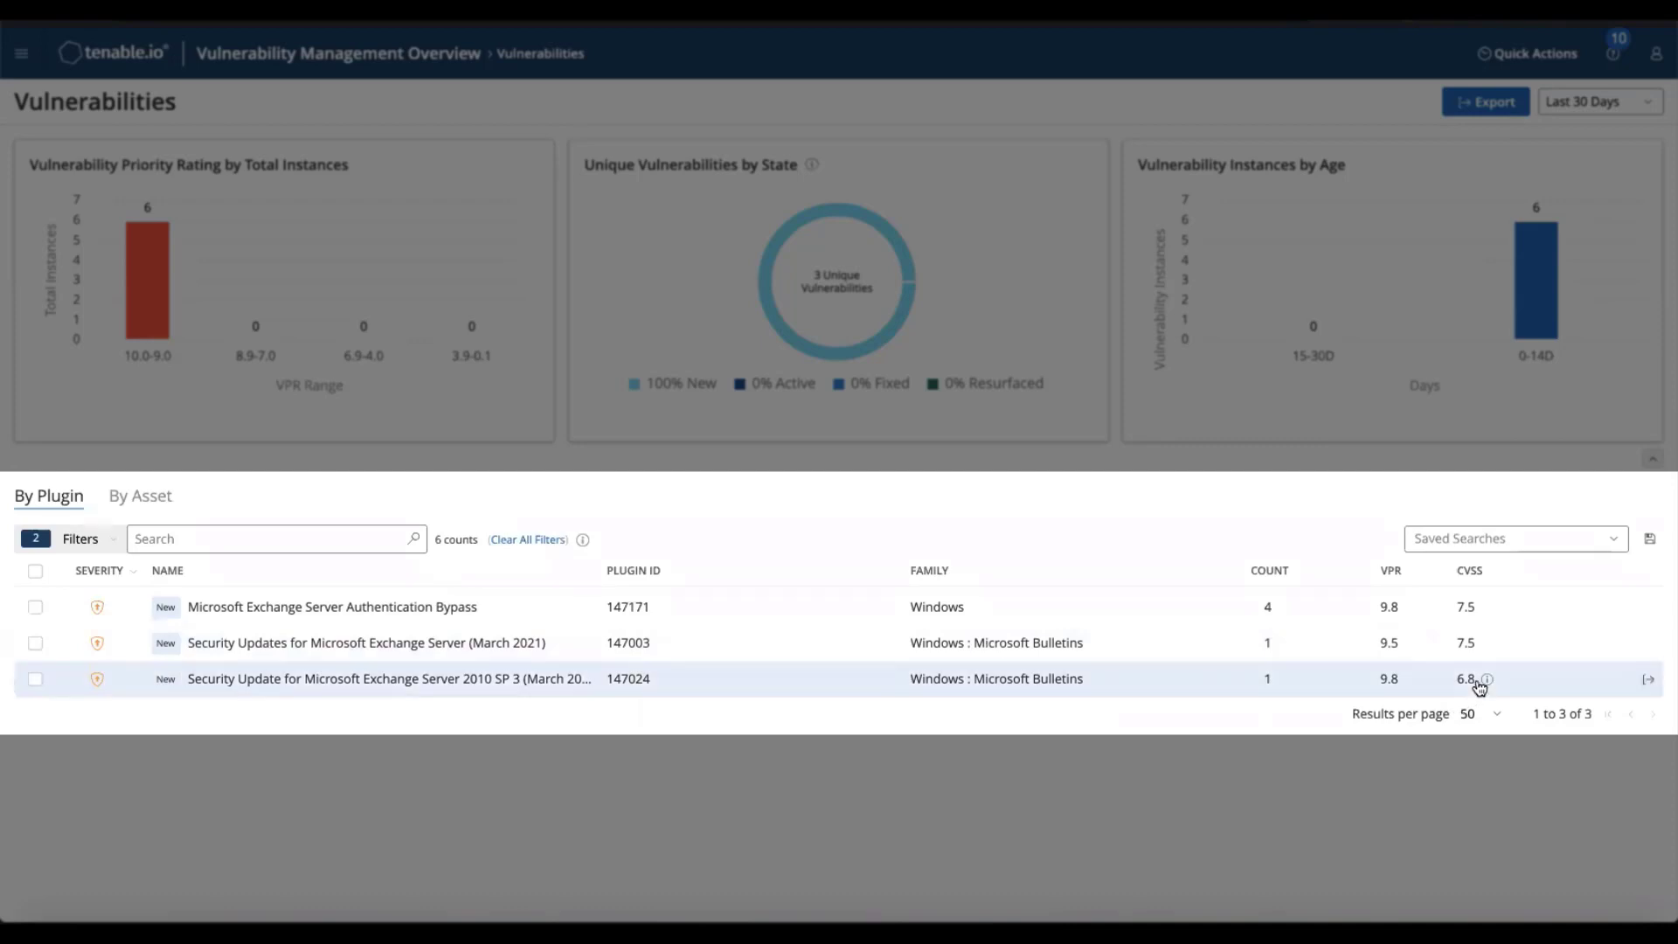
mouse_move(1487, 679)
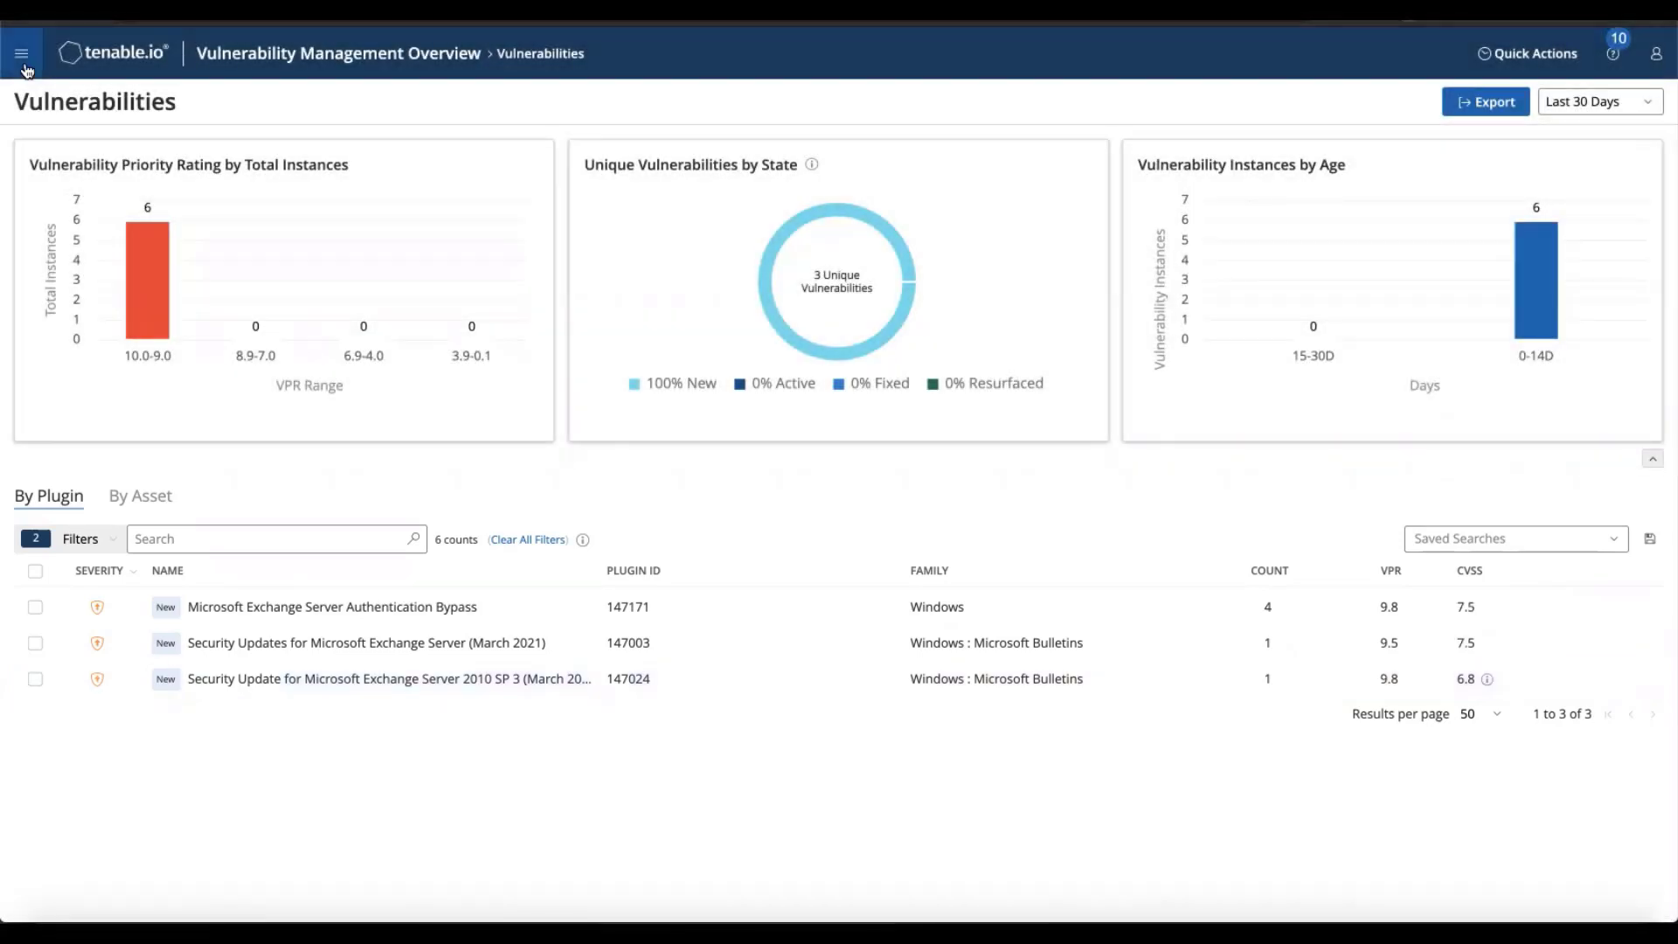
- Back on the overview dashboard, open the 1 potentially compromised asset and group by plugin
click(21, 54)
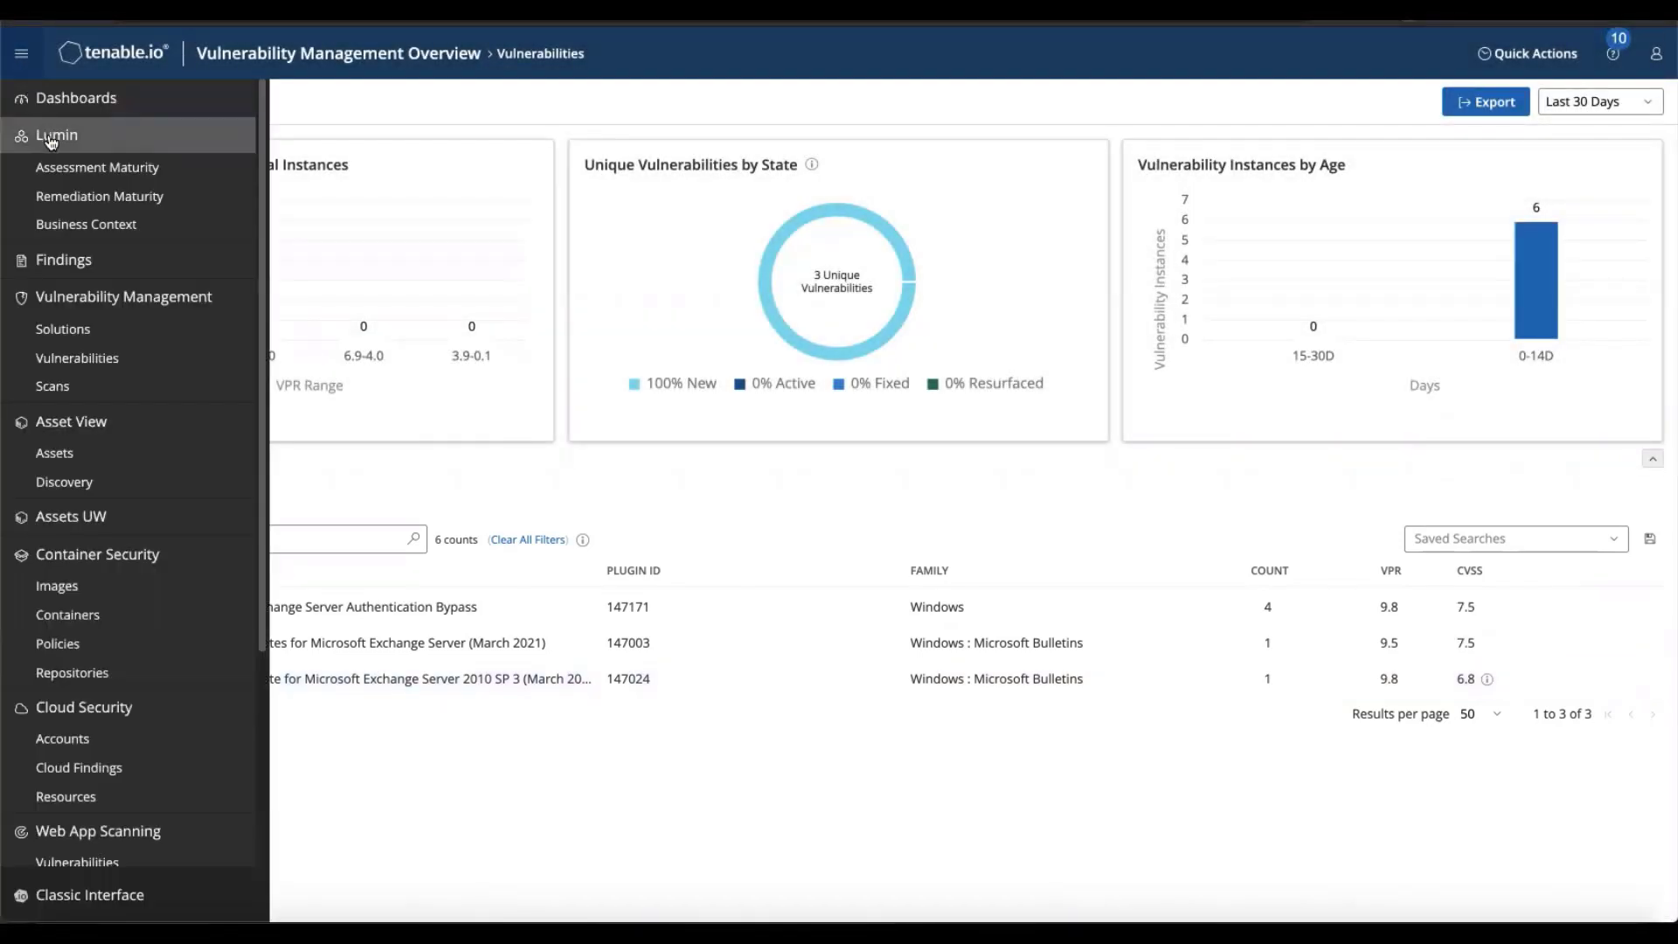
click(59, 298)
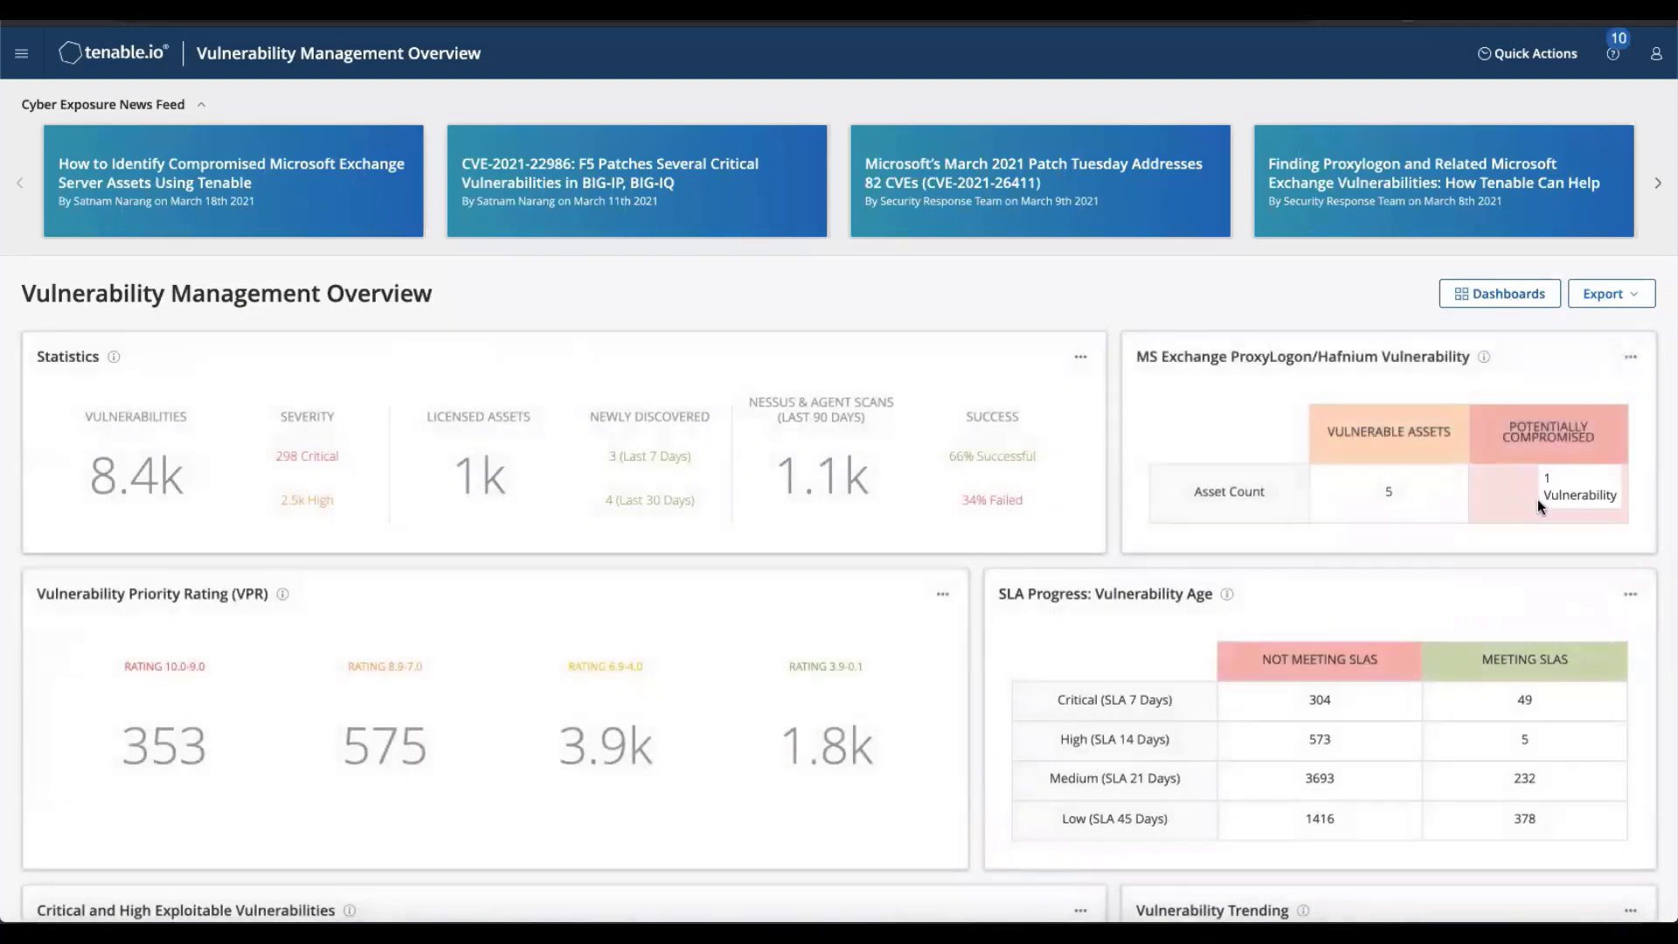
click(1538, 499)
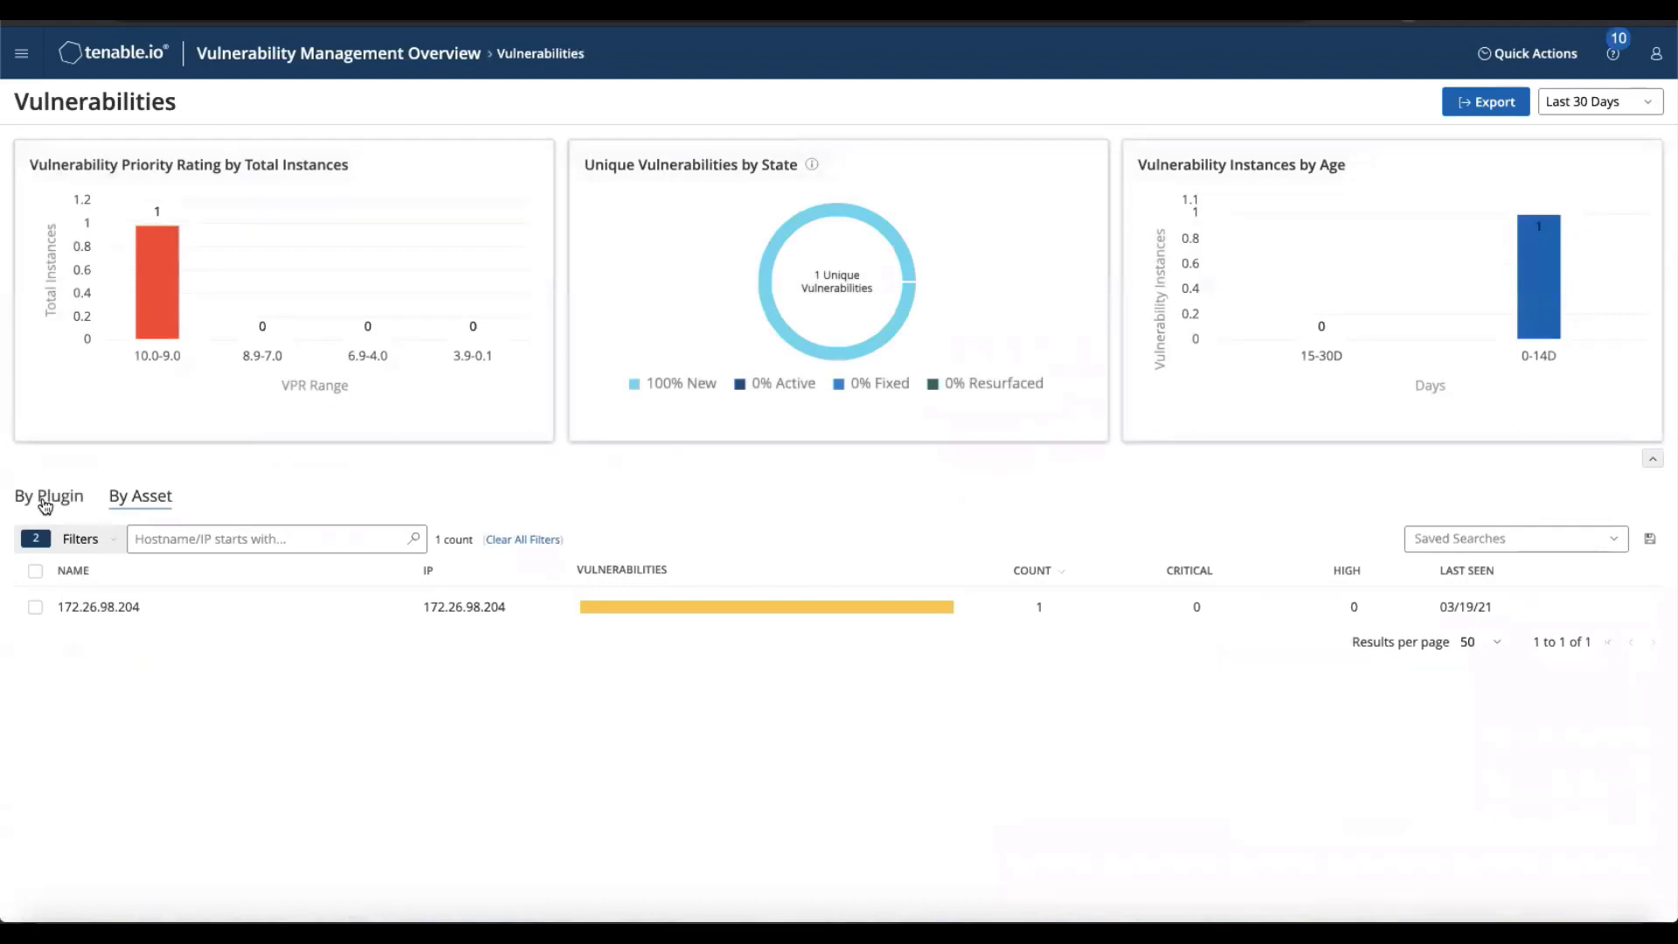
click(41, 498)
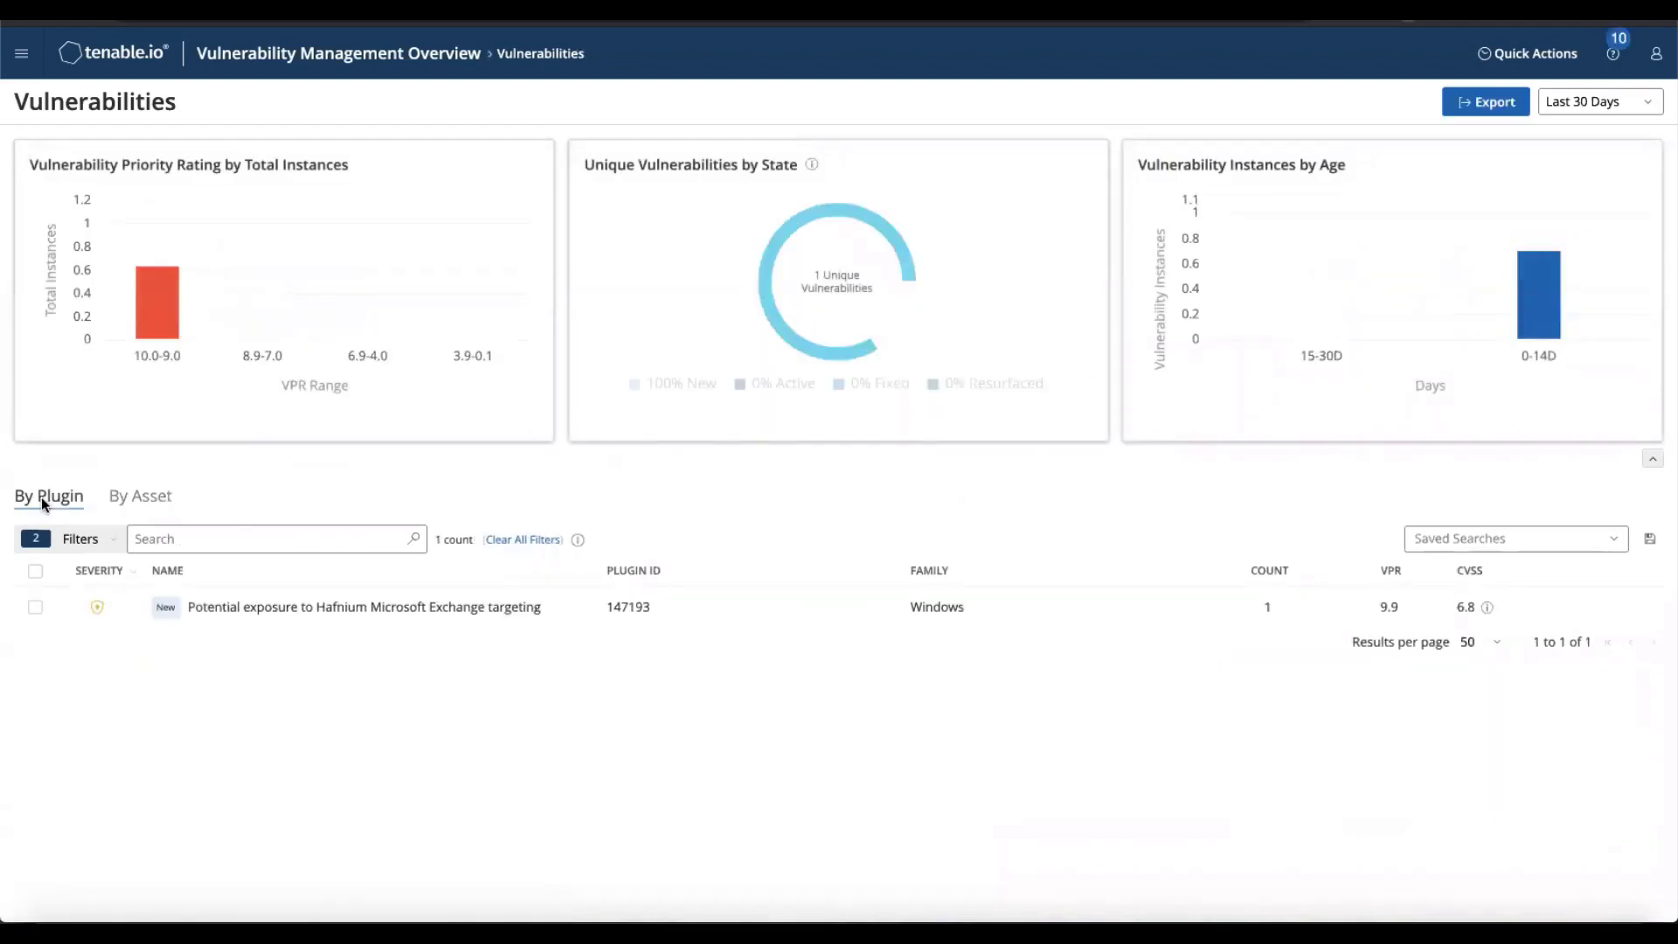
click(315, 608)
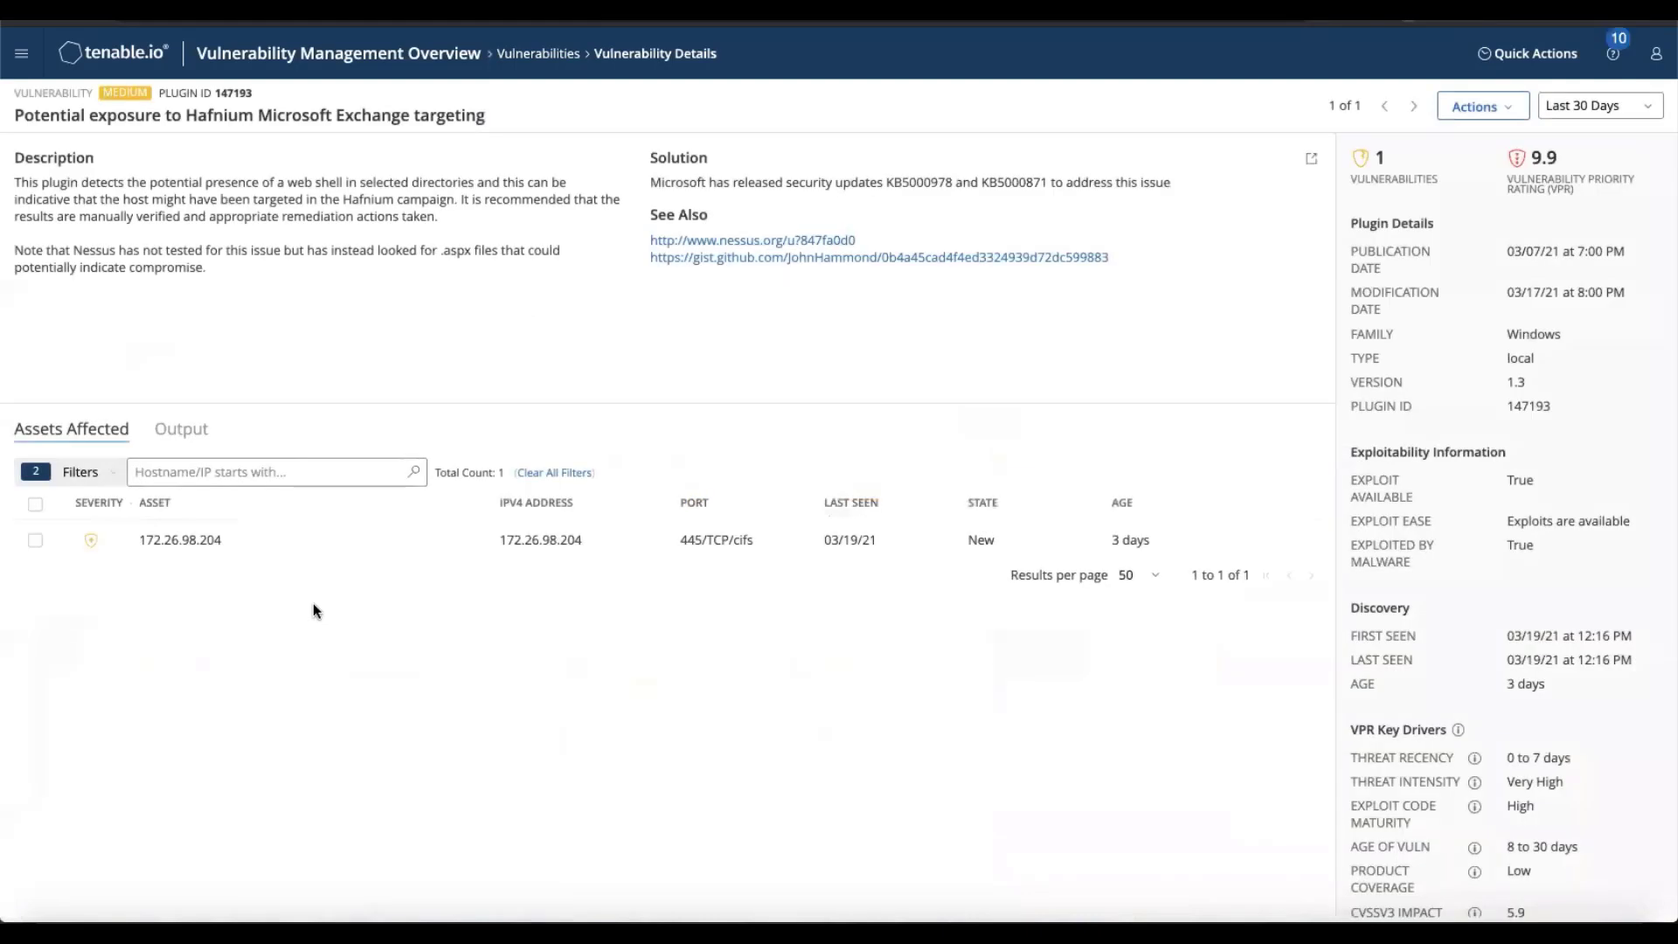
click(184, 433)
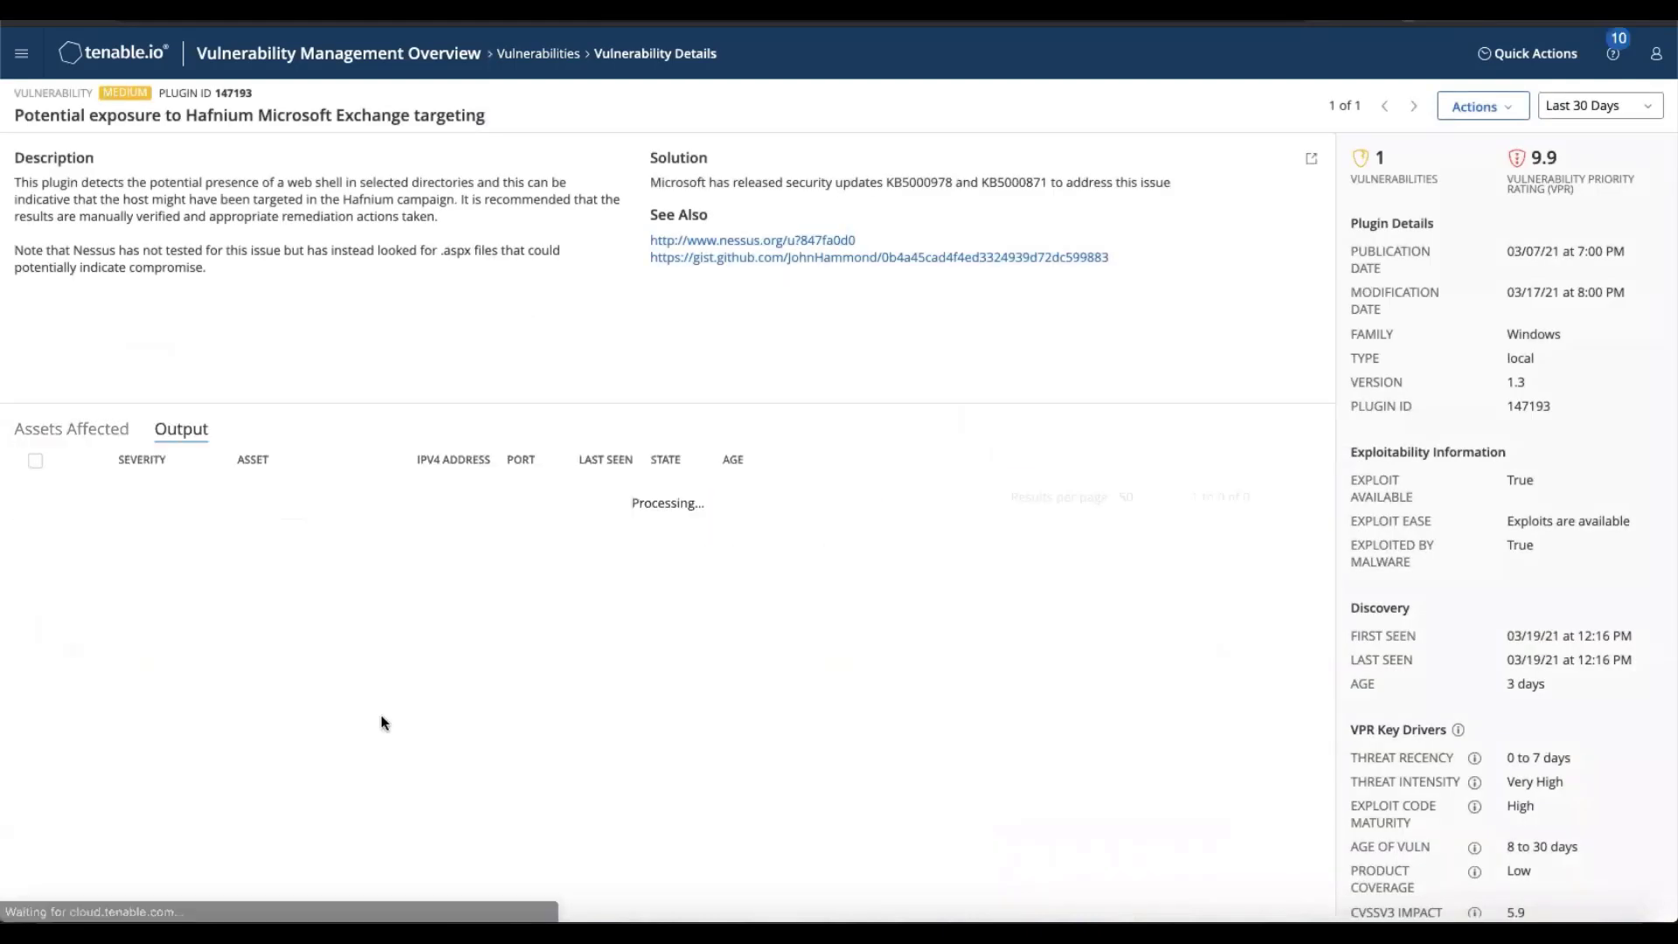
click(63, 531)
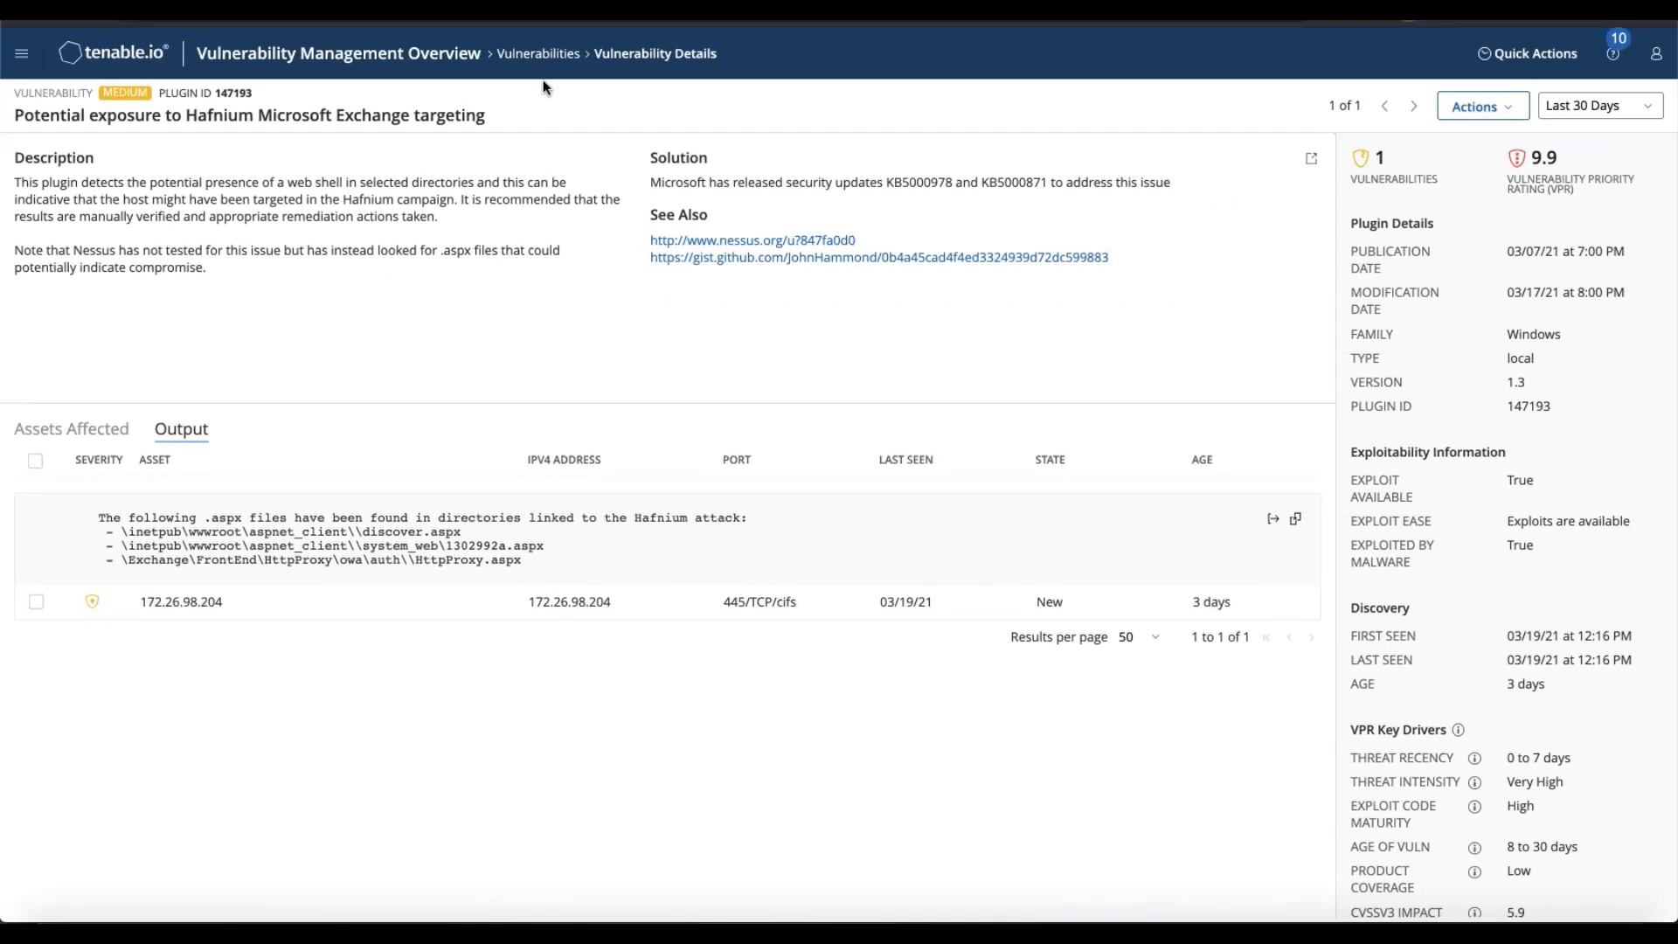
click(538, 55)
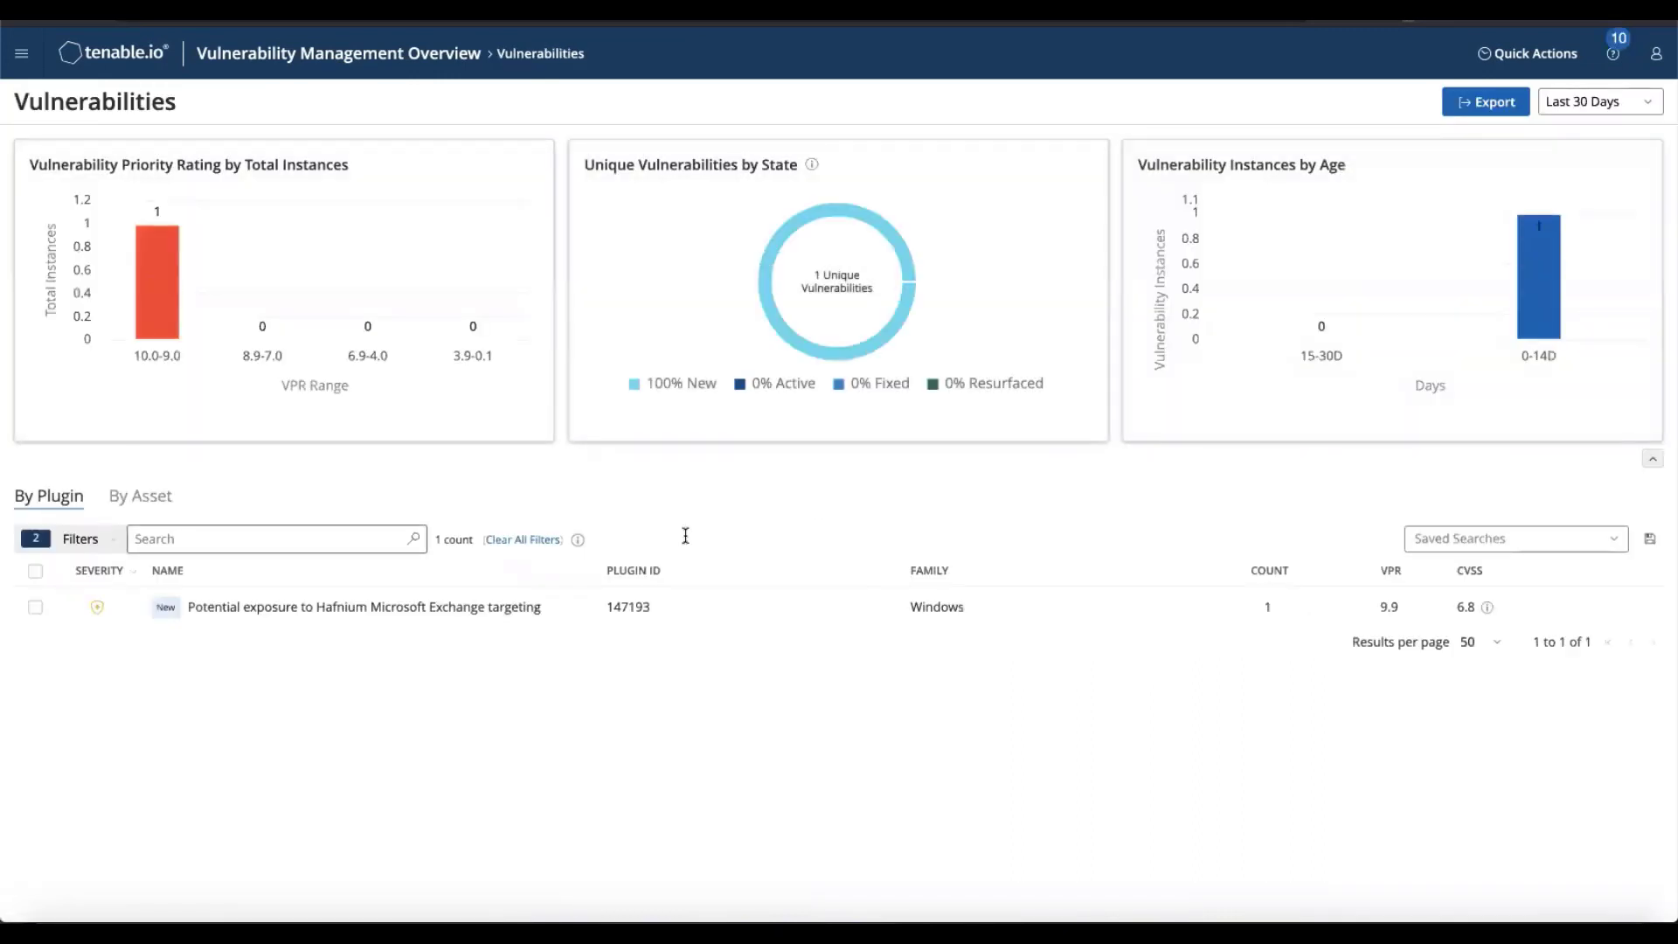
- Apply the Proxylogon_Hafnium saved search from the Saved Searches dropdown
click(1490, 540)
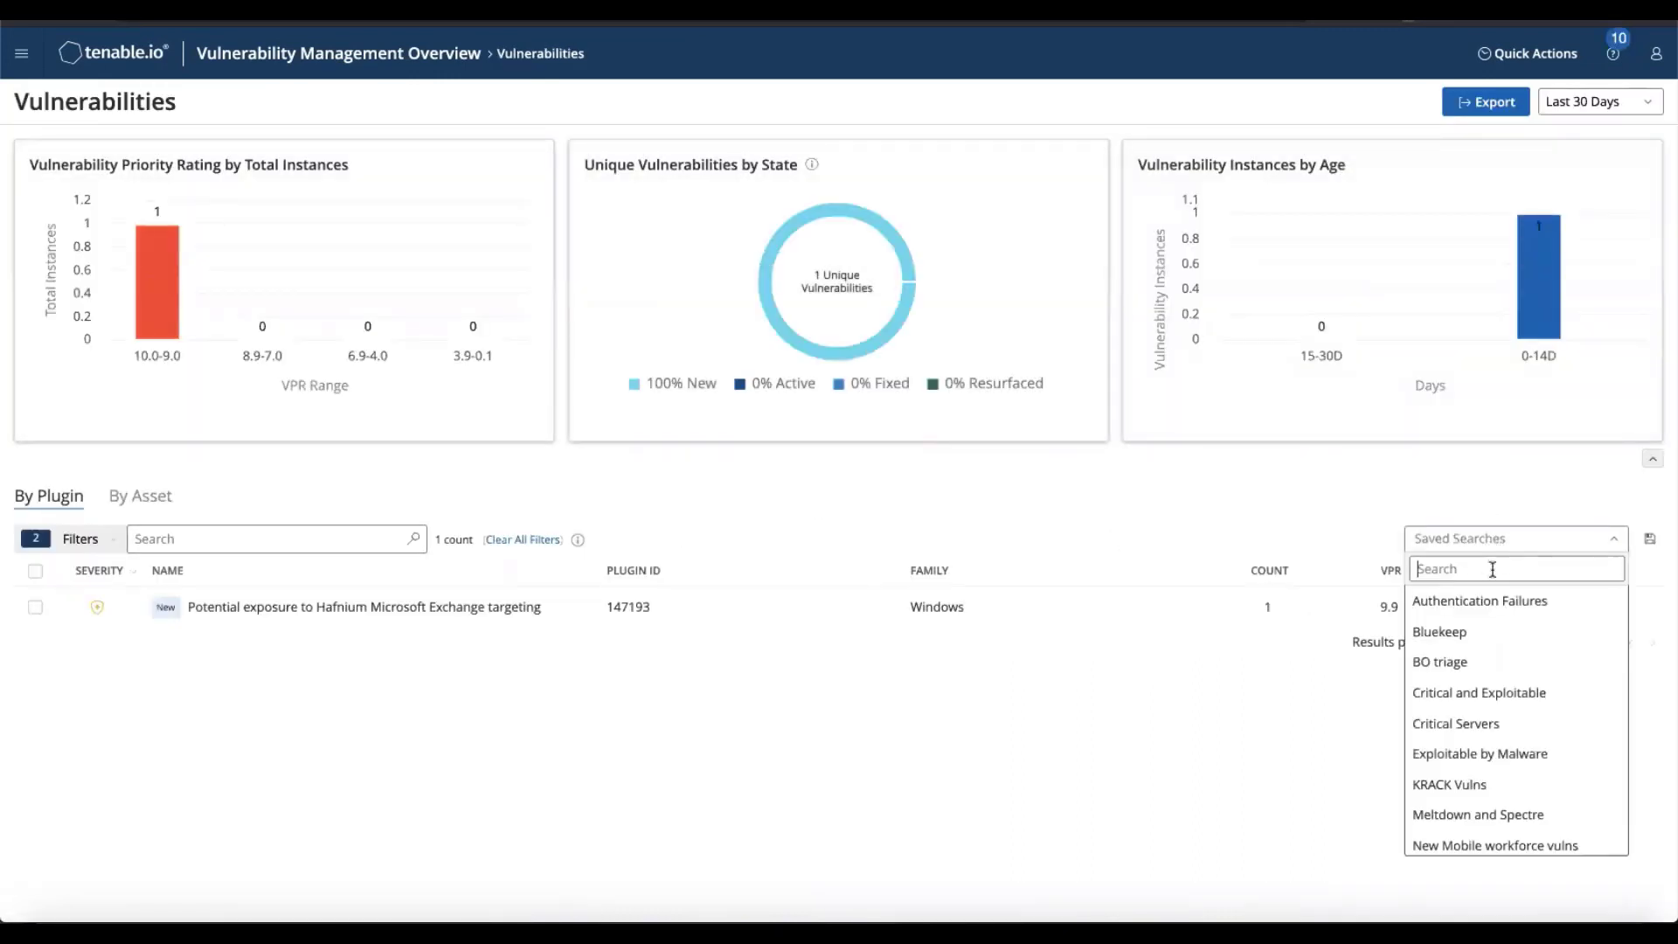
scroll(1486, 662, down, 2)
scroll(1487, 661, up, 2)
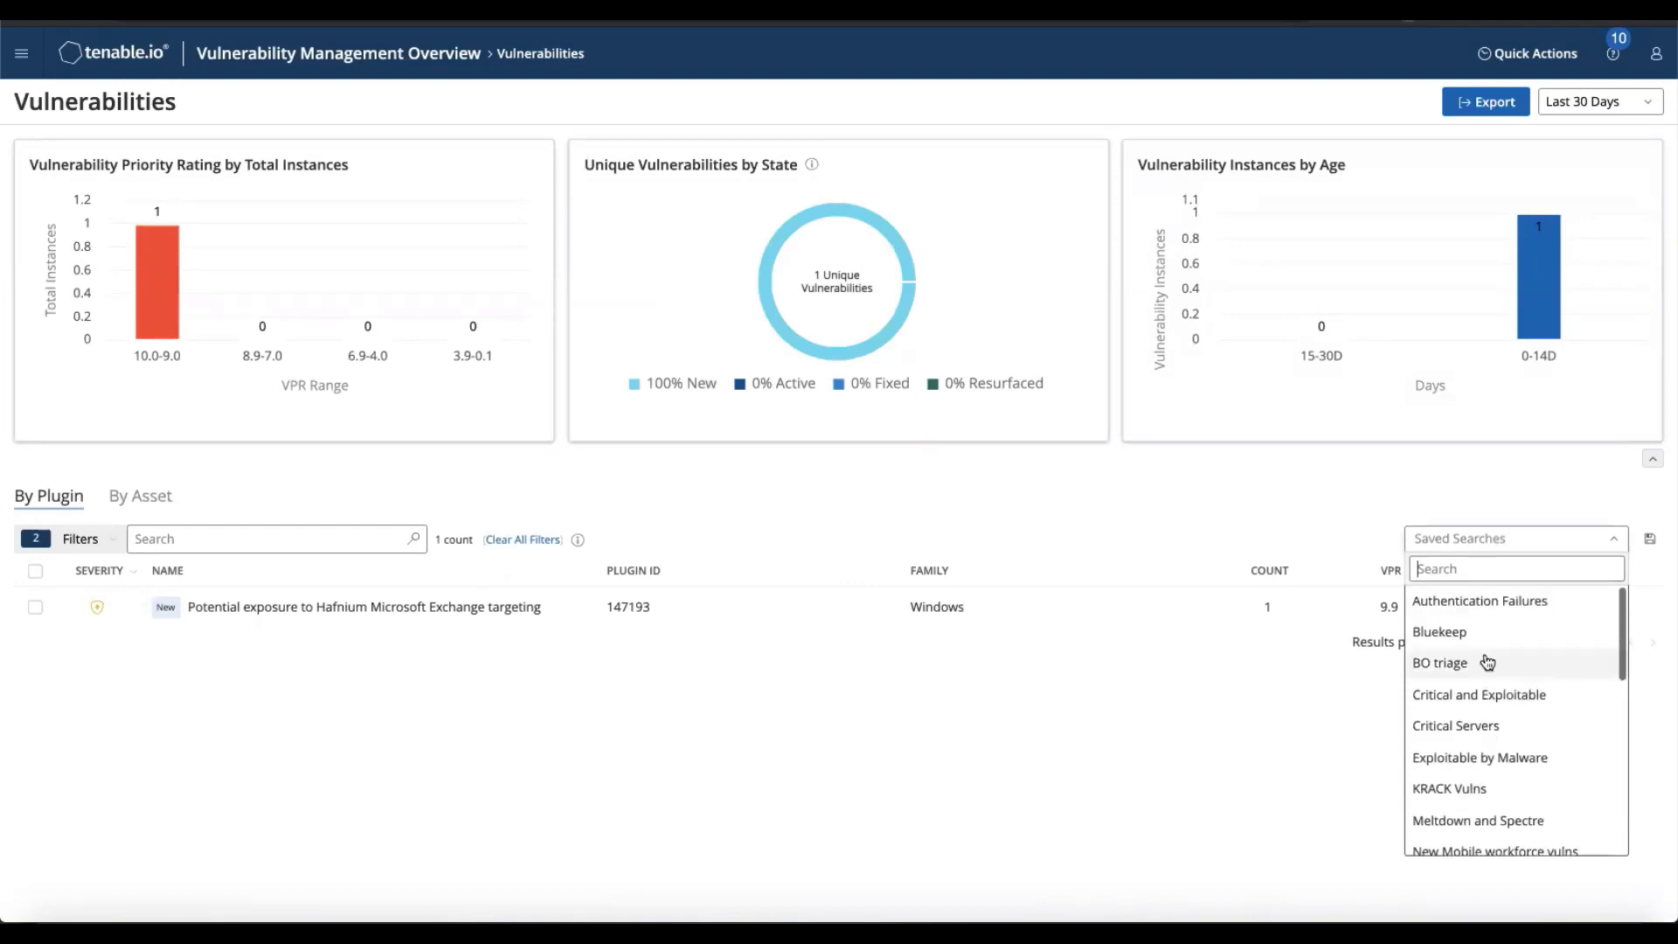
text(pr)
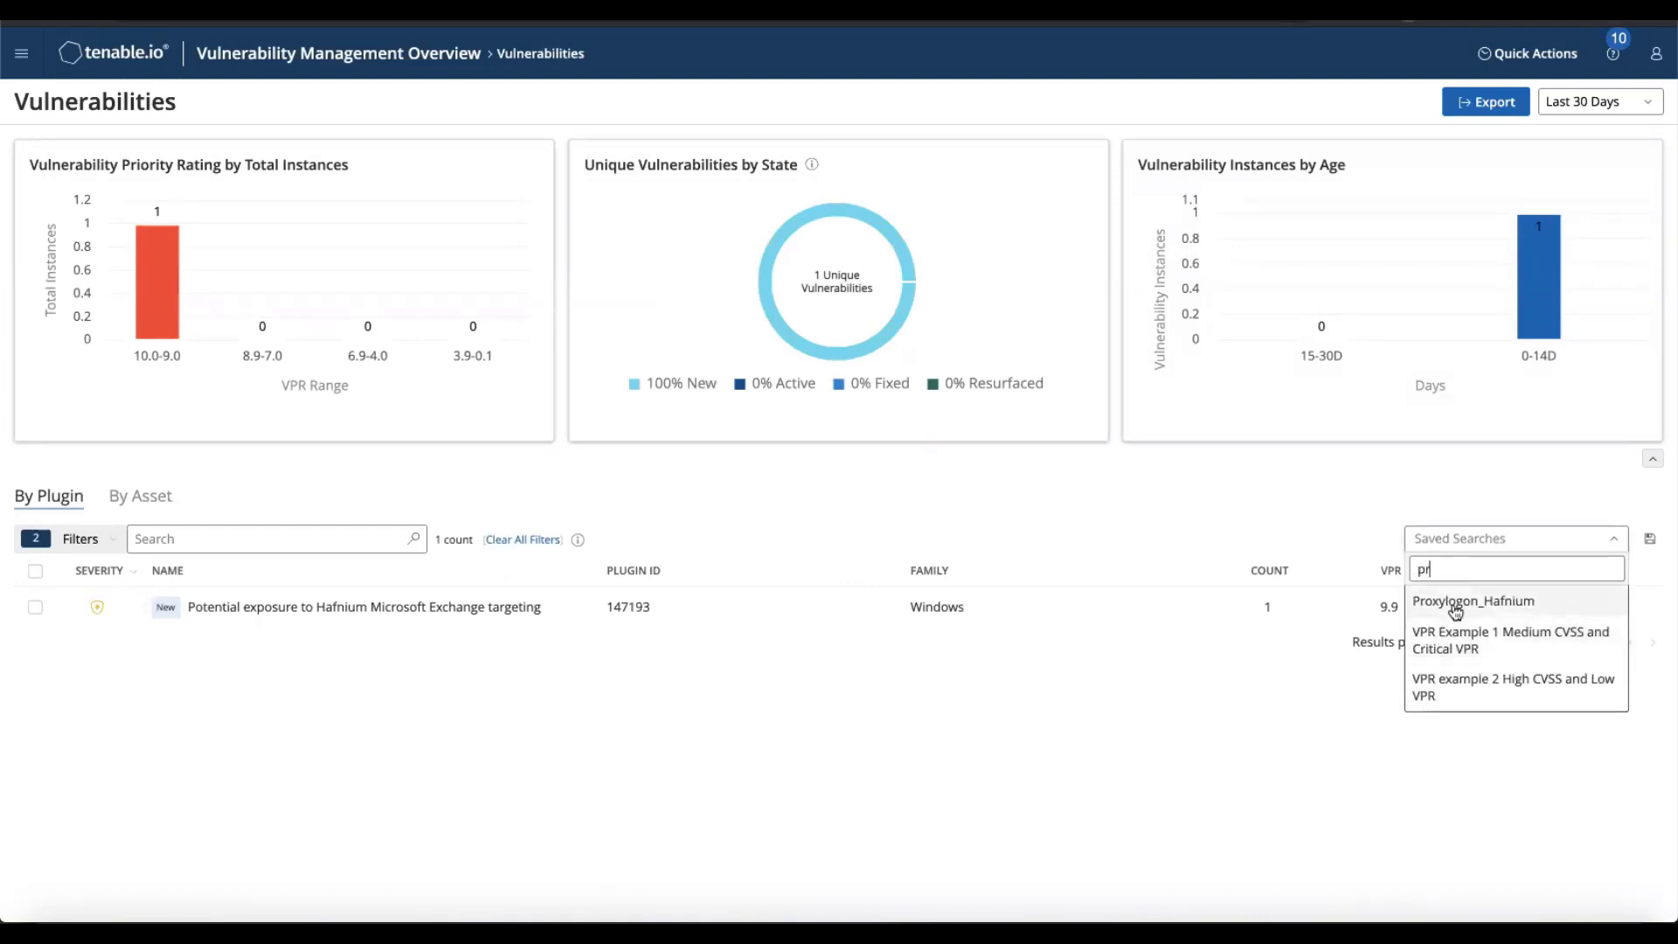
click(1450, 603)
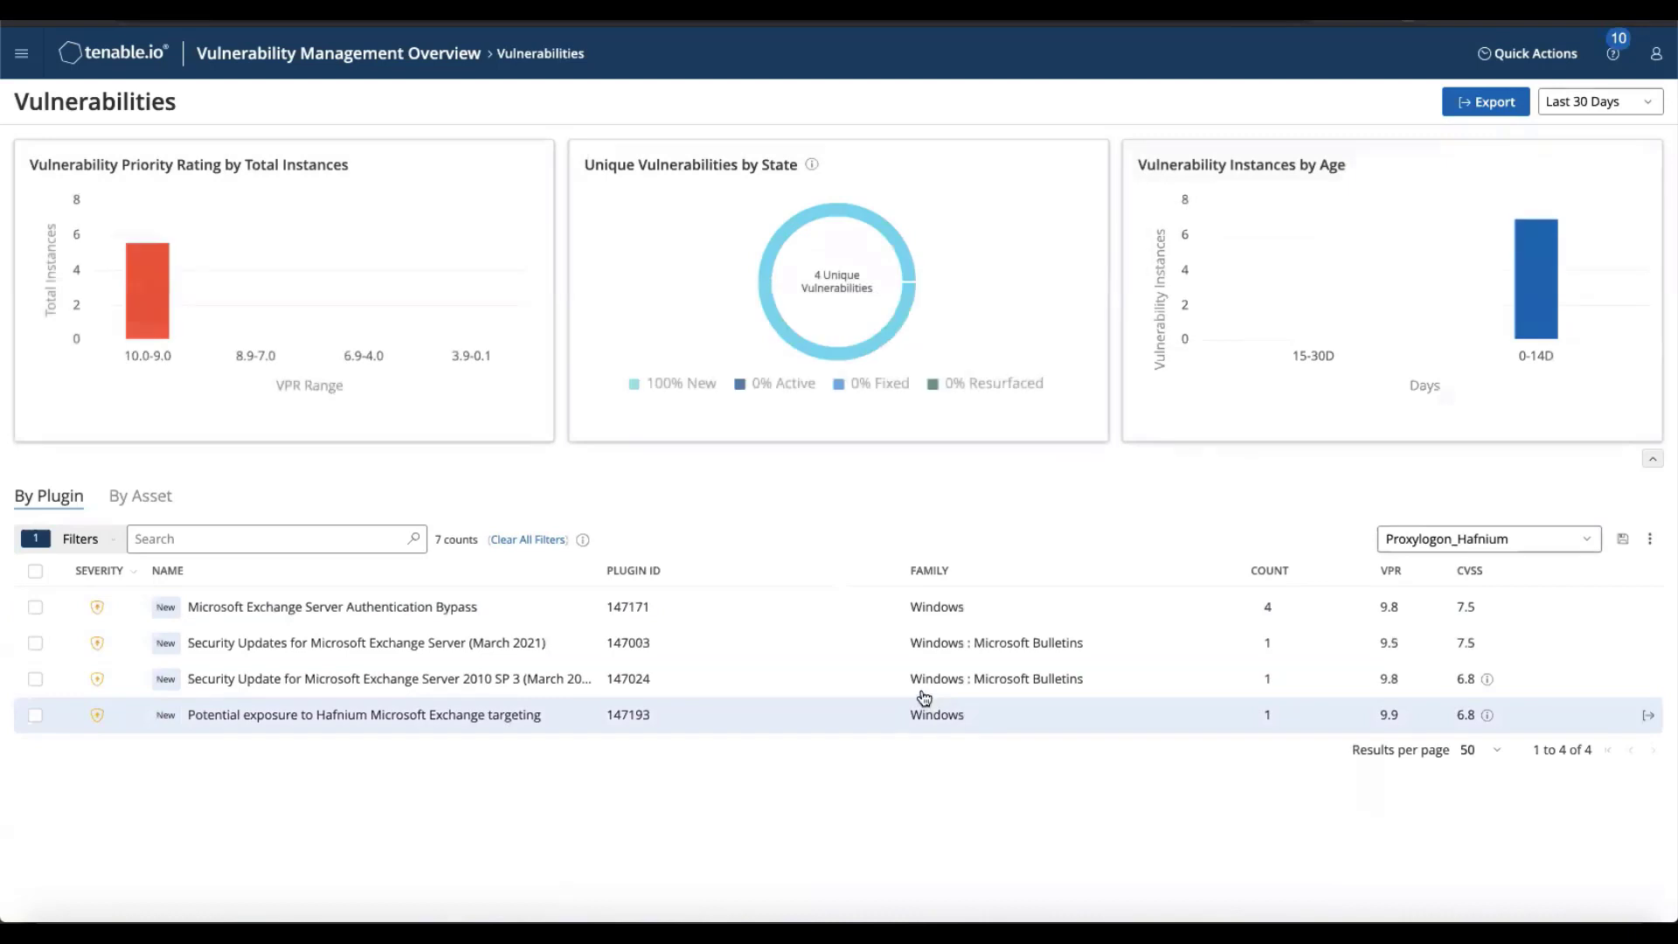